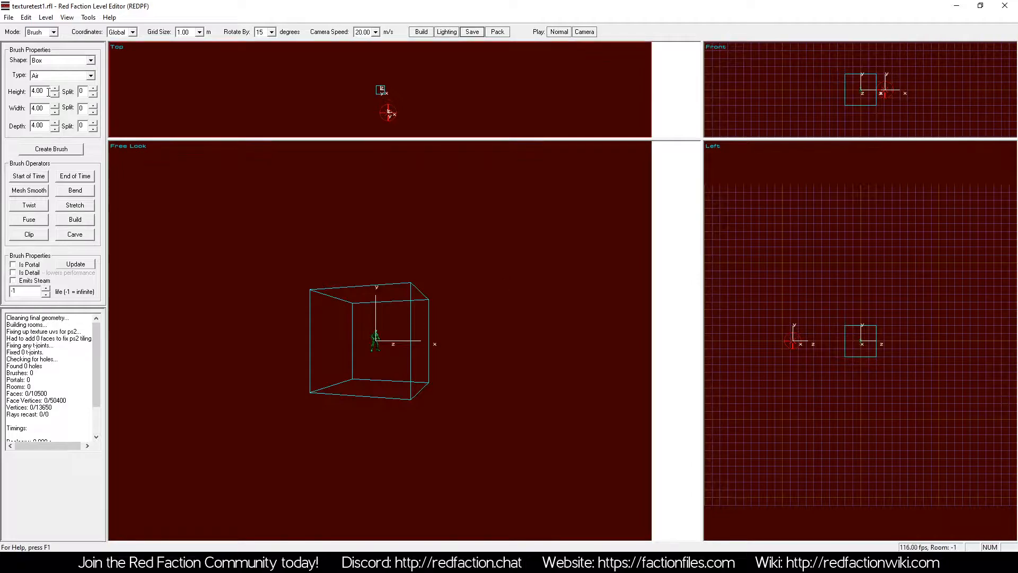
Create an air box brush for the room, 12 m wide and 12 m deep, and build the level geometry
double_click(47, 111)
text(12.00)
key(Tab)
text(12.00)
key(Return)
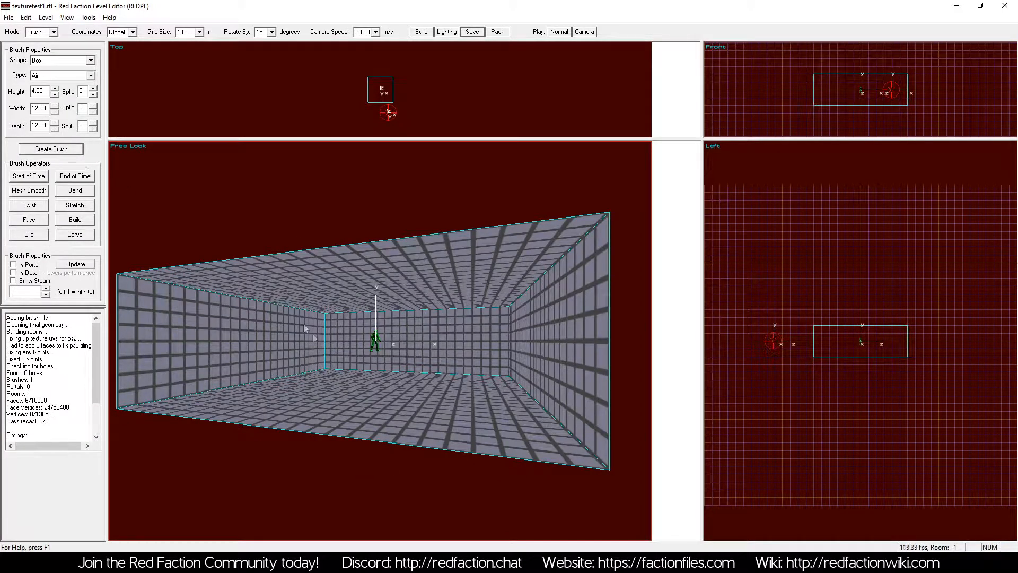
key(z)
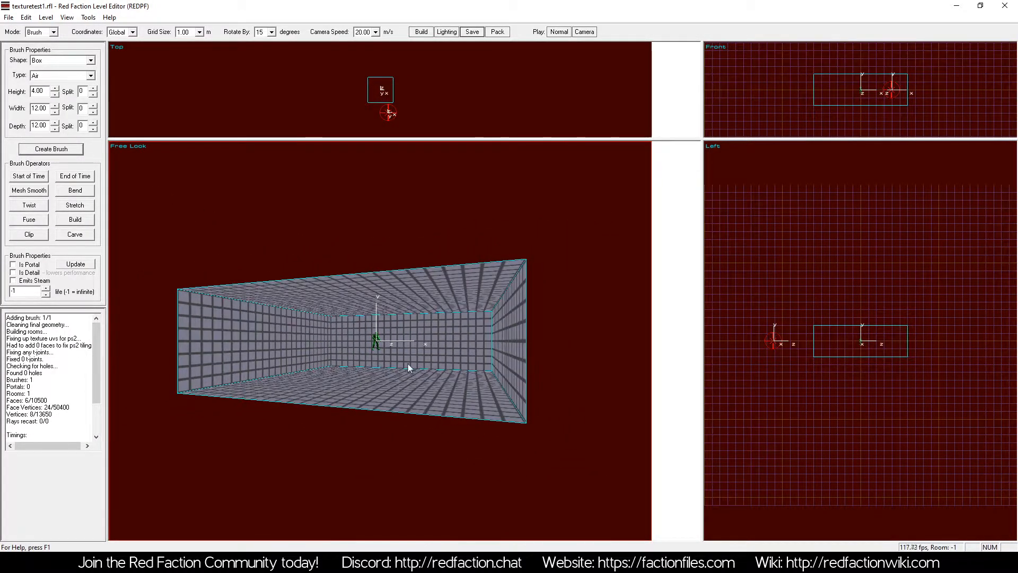
Copy the room brush, stretch the copy to 2 m width and depth, place it under the floor beside a wall, and build
click(408, 365)
click(75, 205)
key(Tab)
text(2)
key(Return)
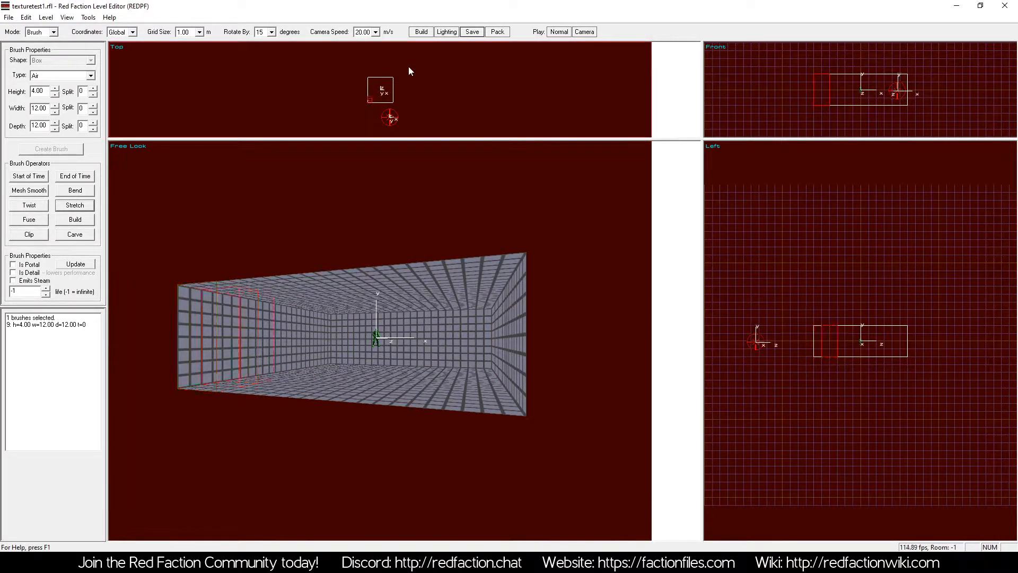
key(m)
key(ctrl+b)
Duplicate the shaft brush and stretch the copy to a height of 0.5 m
key(a)
key(m)
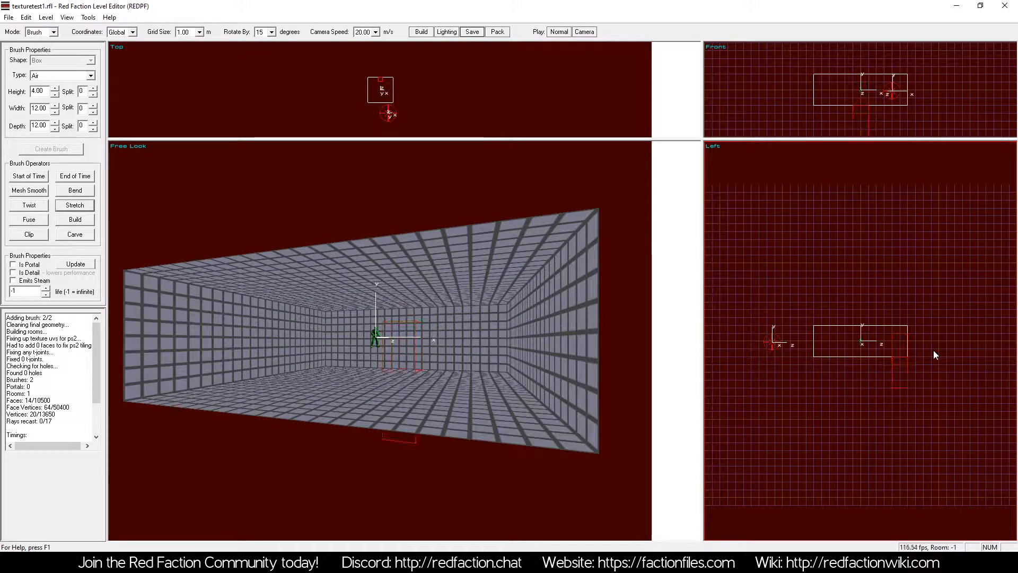
click(69, 208)
text(.5)
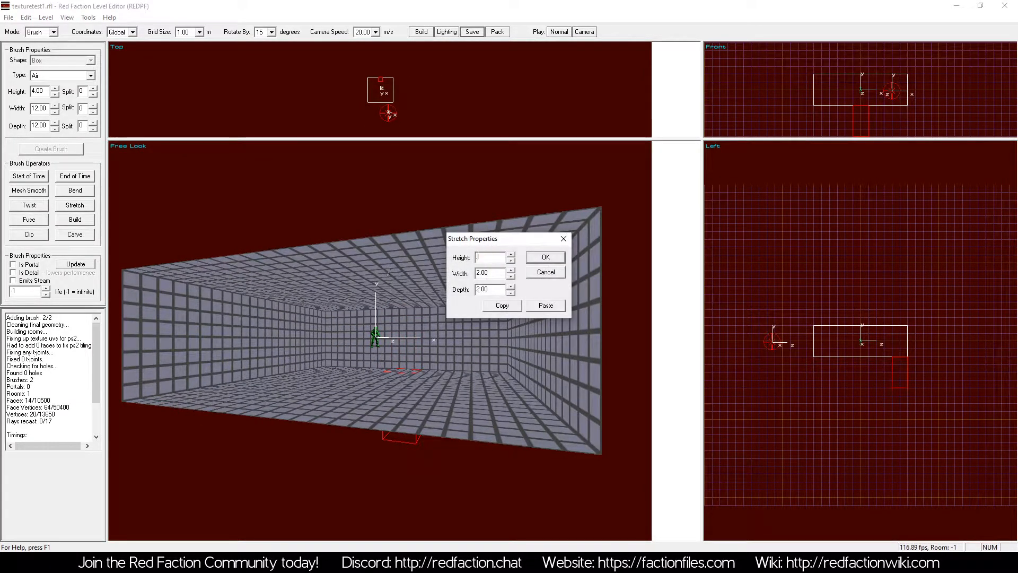
key(Return)
Set the thin brush's type to Solid, mark it as detail, and update its properties
click(61, 75)
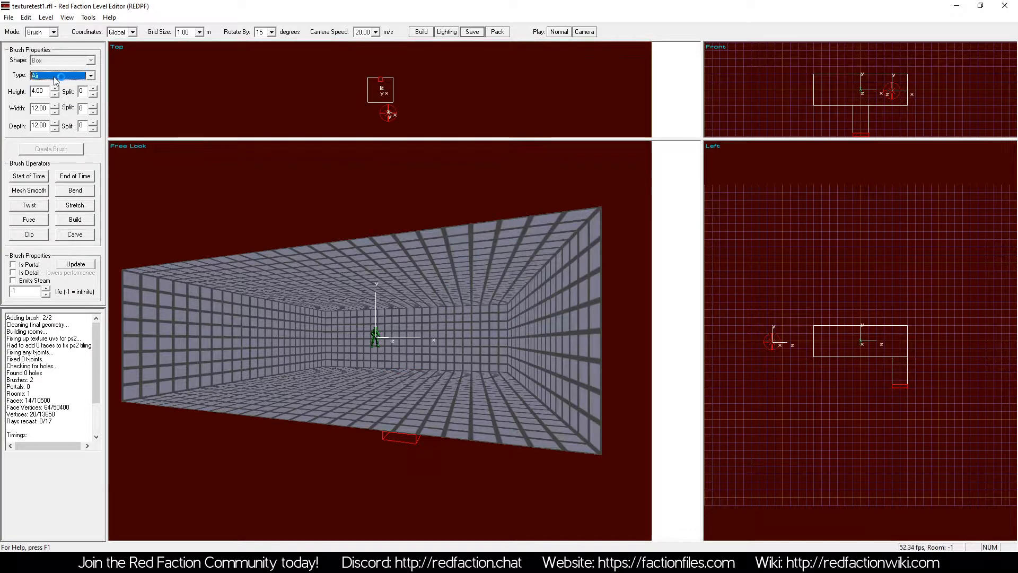
click(38, 99)
click(13, 272)
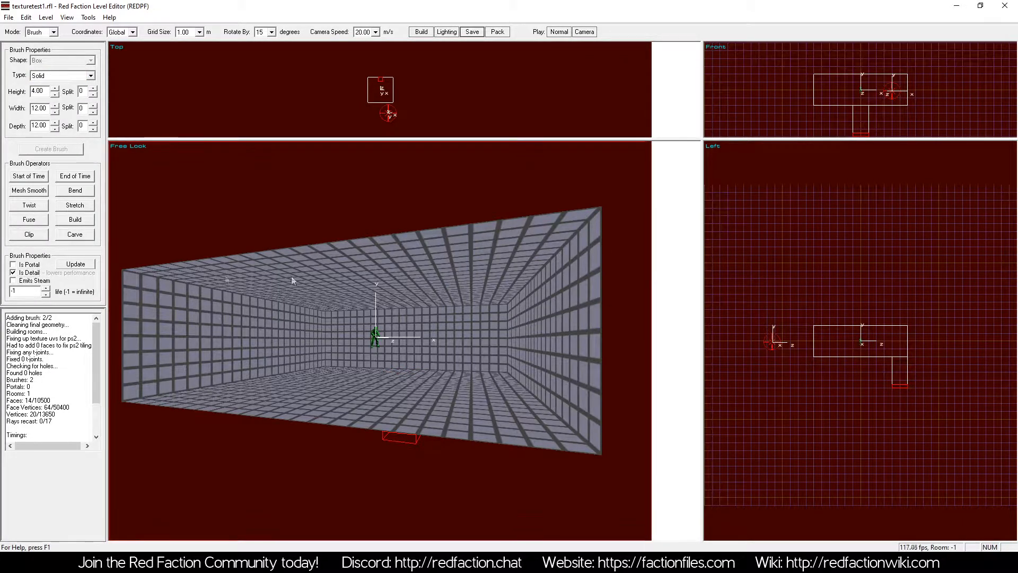
click(75, 264)
Raise the thin detail brush to the shaft's opening, using a 0.50 m grid, and rebuild the level
key(Up)
key(Up)
key(Up)
key(Up)
key(bracketleft)
key(Down)
key(ctrl+b)
key(a)
key(KP_6)
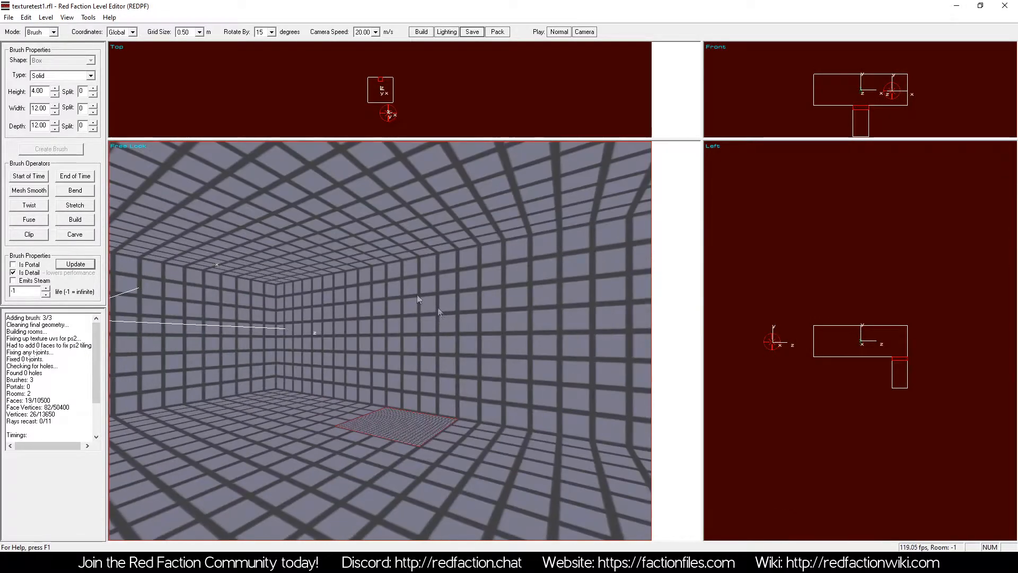
Select the brush faces in Texture mode and apply box mapping to even out their texture scale
click(51, 32)
click(42, 61)
click(159, 239)
click(72, 264)
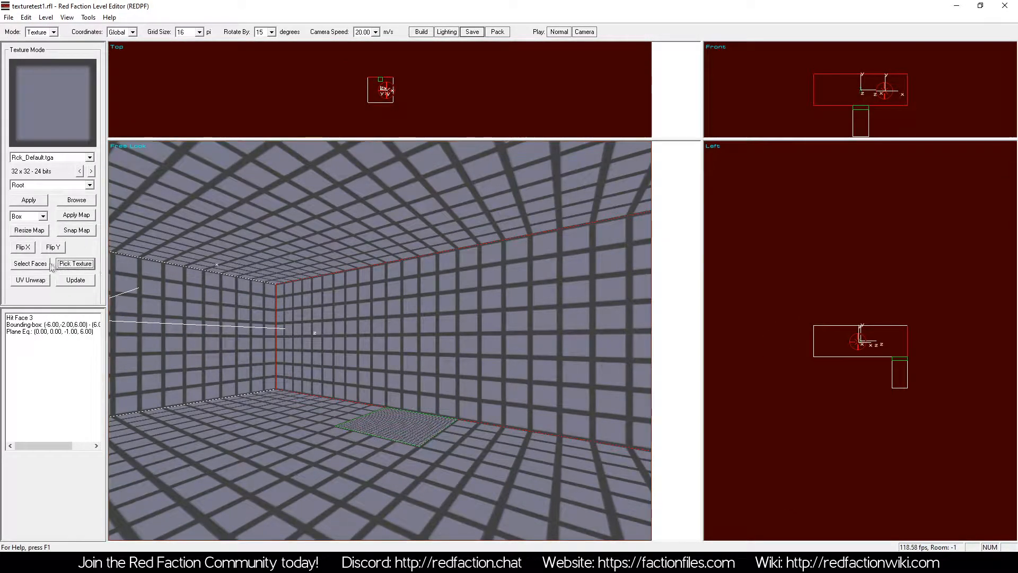
click(40, 264)
click(76, 217)
click(53, 32)
click(37, 75)
click(48, 33)
click(43, 67)
key(z)
key(a)
key(a)
key(KP_6)
key(KP_6)
key(z)
key(a)
Return to Brush mode, select the thin solid brush, and examine how it caps the shaft from outside the room
click(46, 32)
click(42, 41)
key(z)
key(KP_1)
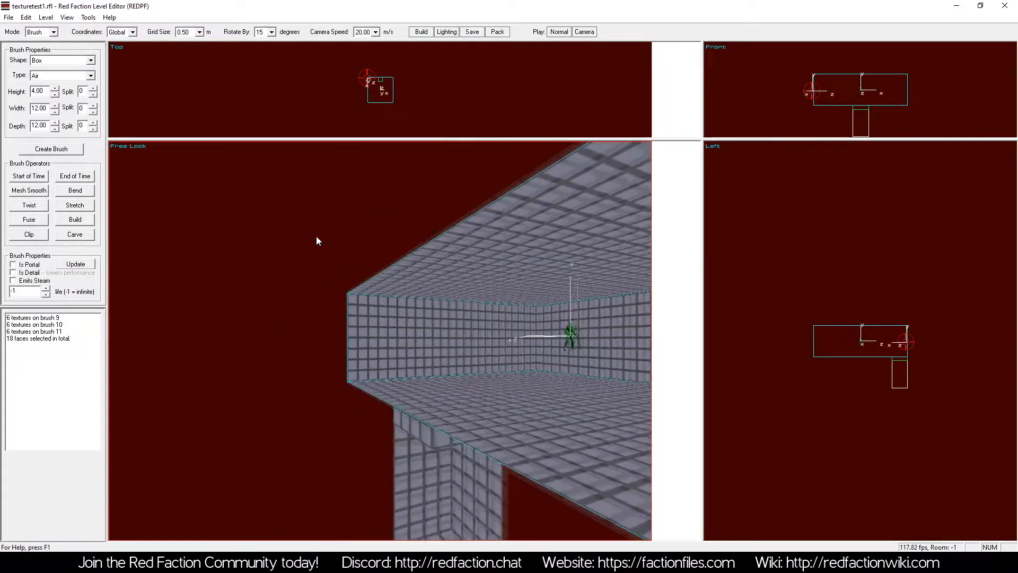
click(457, 470)
key(KP_1)
key(KP_6)
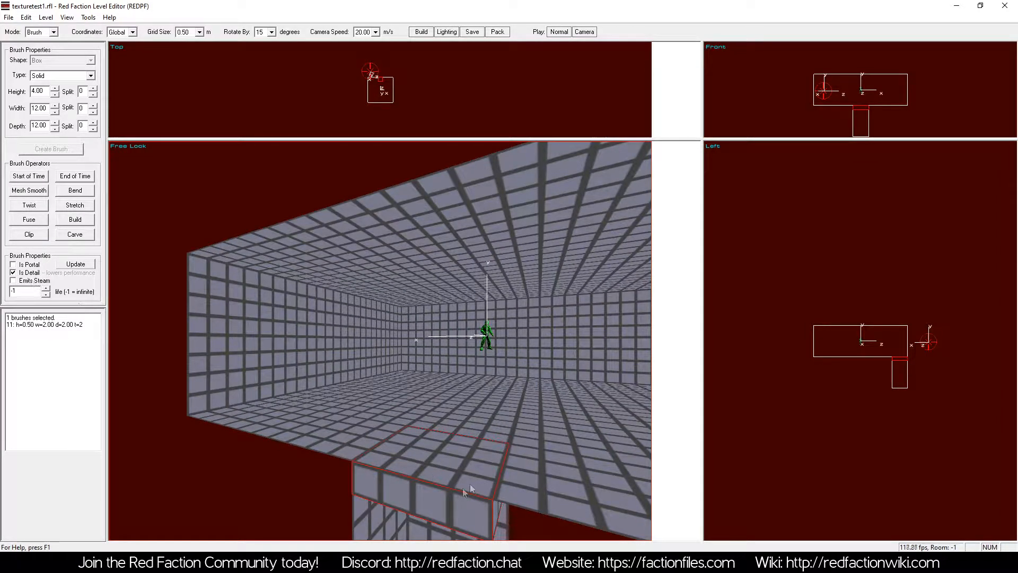
key(z)
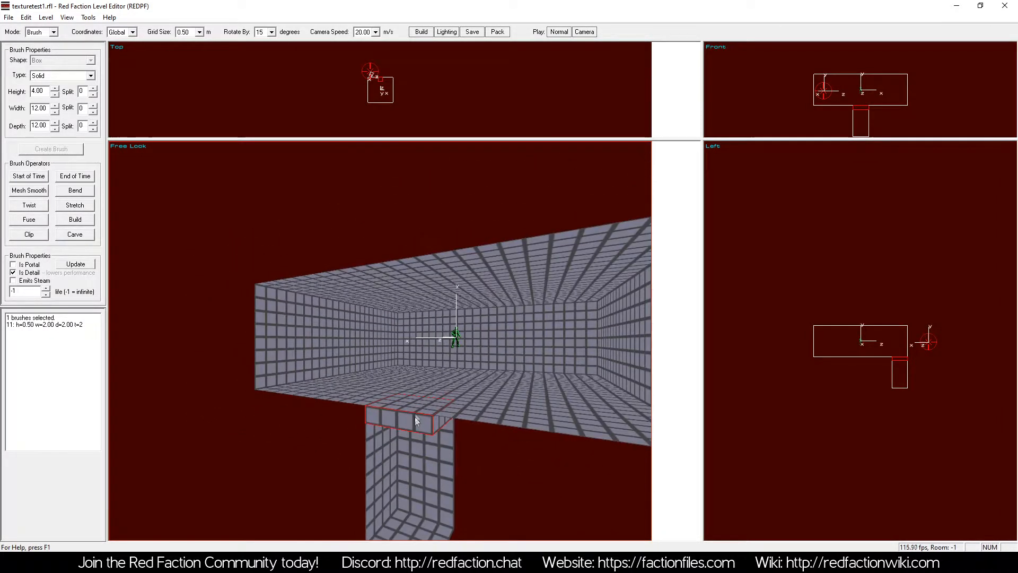
key(z)
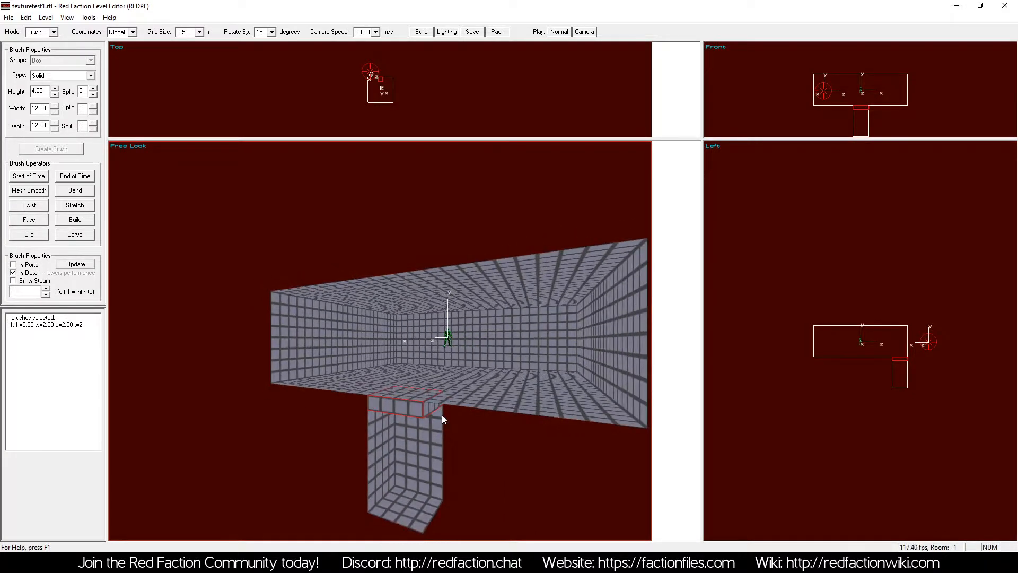
key(KP_3)
key(KP_4)
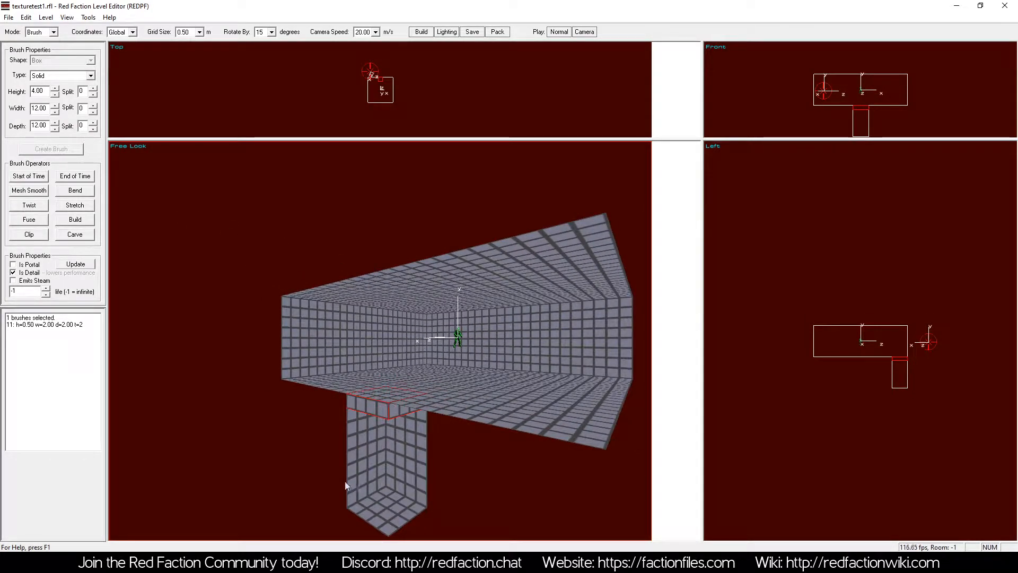
Switch to the web browser and download trak-greyplaster-1.jpg from the Grey Plastered Wall texture pack
click(157, 563)
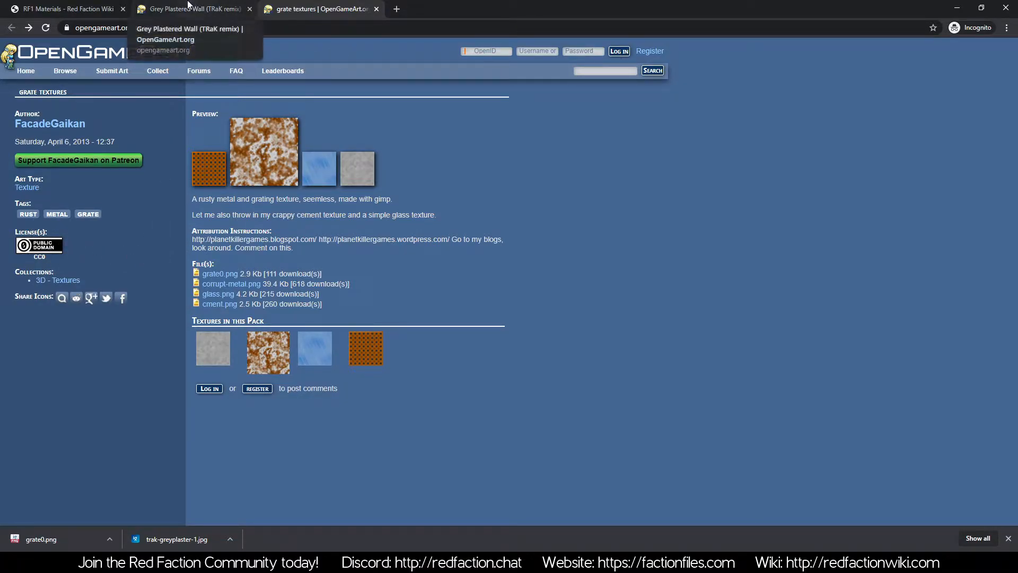
click(189, 6)
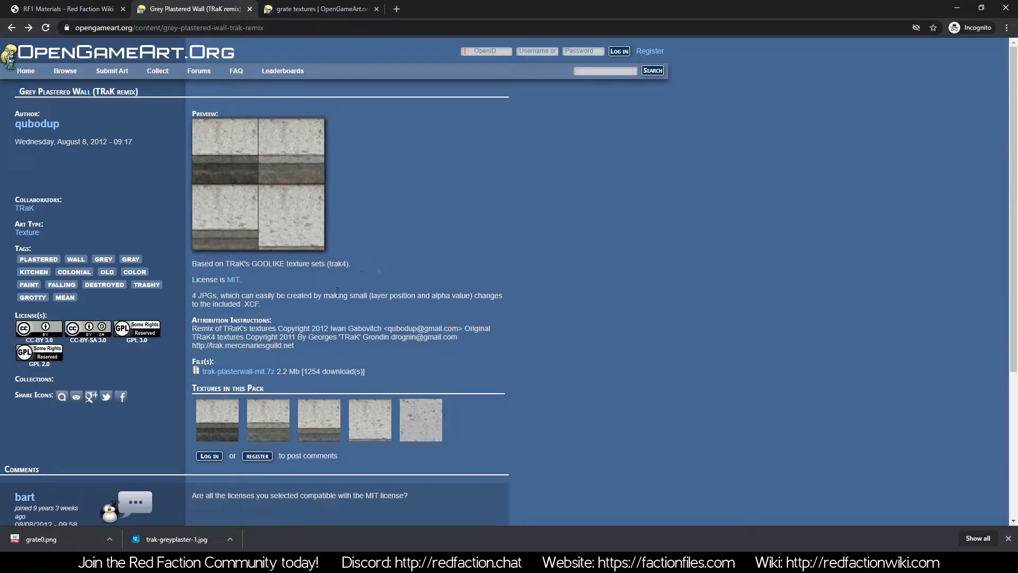
click(215, 424)
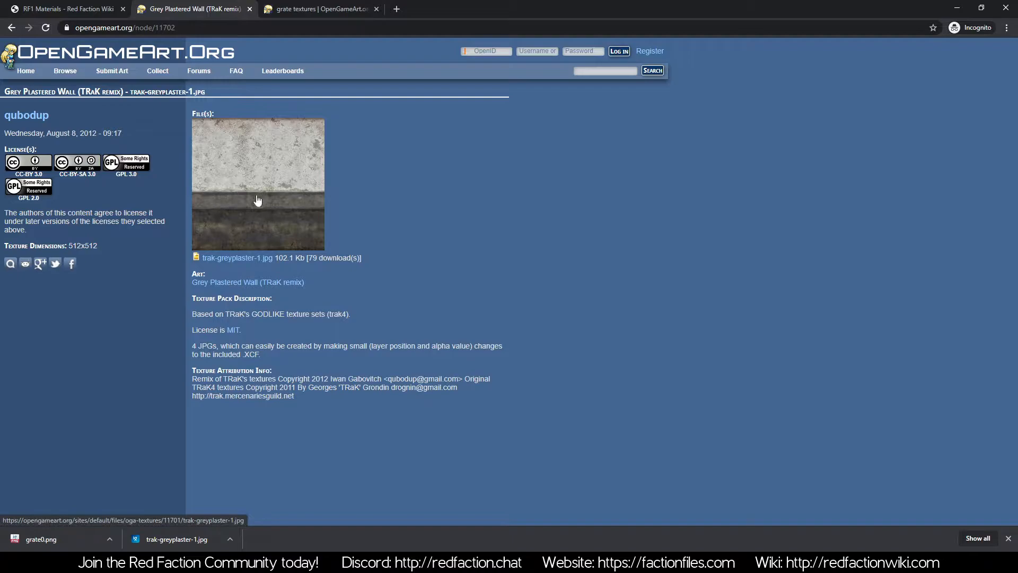
click(255, 258)
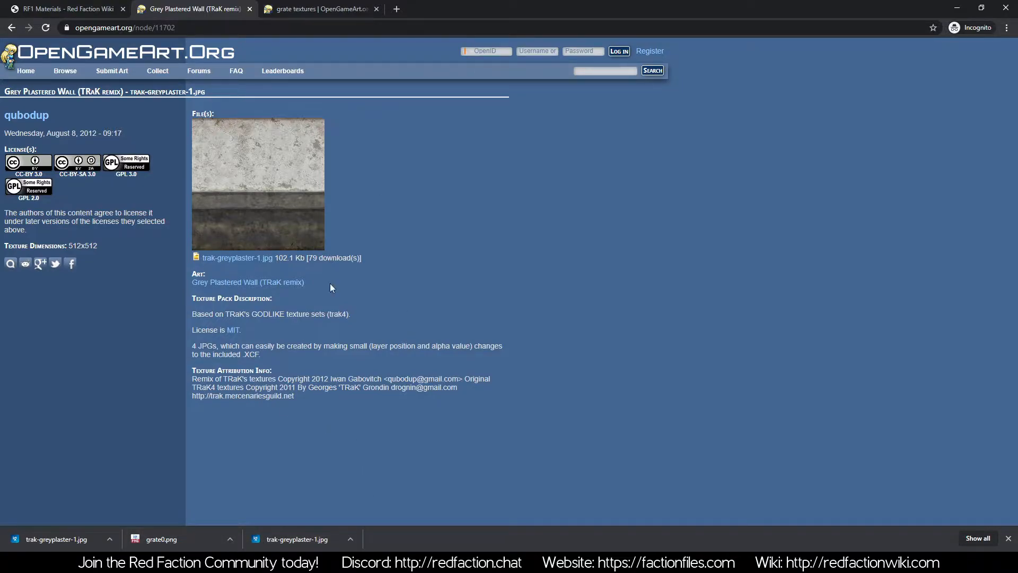
Download grate0.png from the grate textures pack on OpenGameArt
click(316, 9)
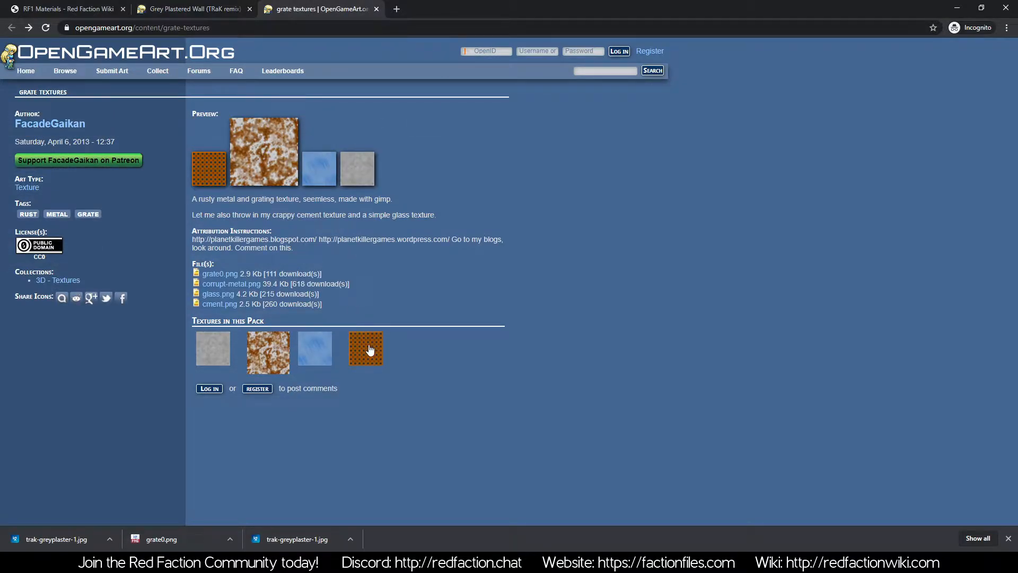
click(220, 168)
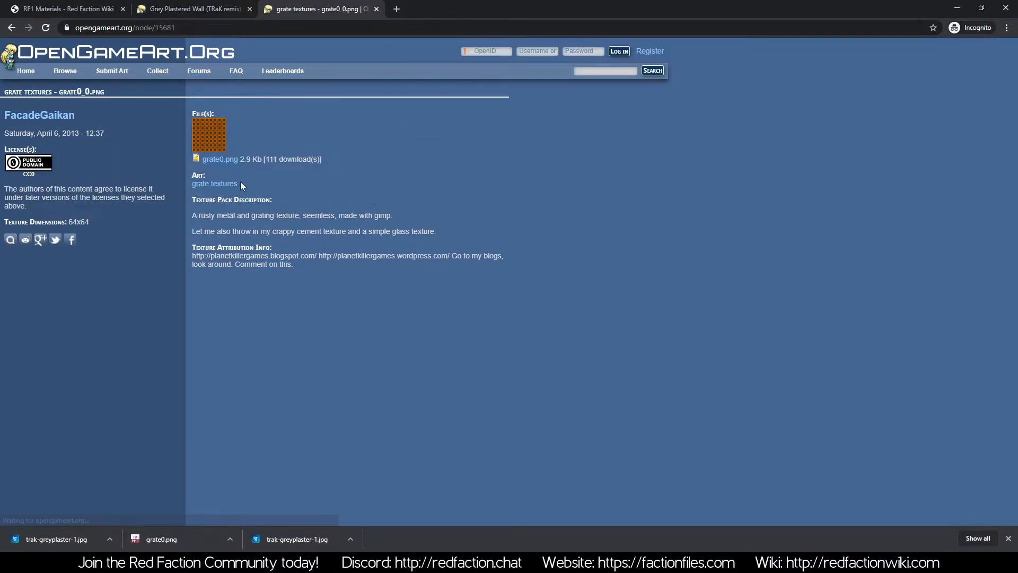
click(229, 161)
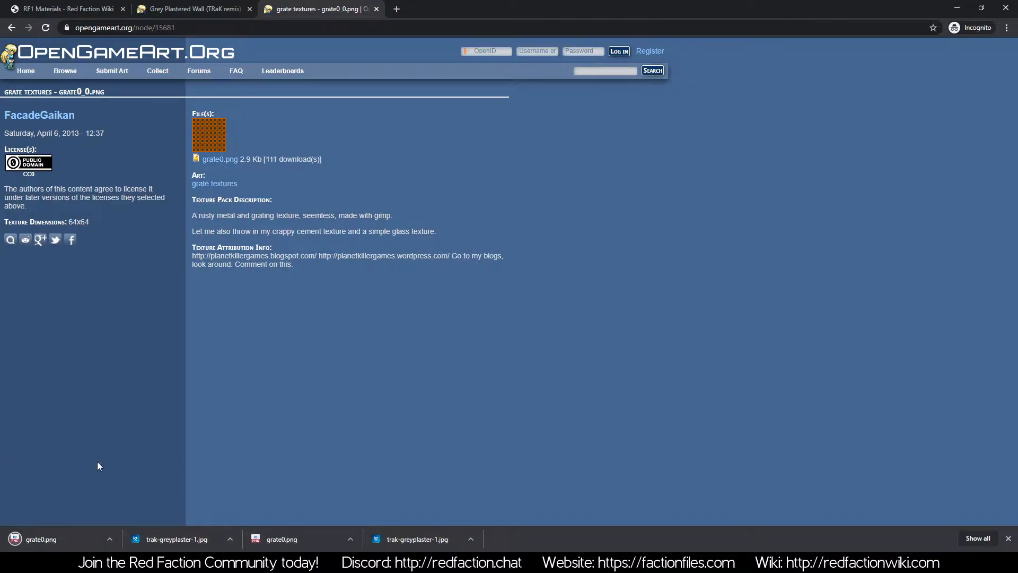
Switch to the textures folder in File Explorer and open grate0.png and trak-greyplaster-1.jpg in Photoshop
click(224, 562)
click(178, 503)
drag(506, 336, 231, 153)
drag(452, 281, 218, 144)
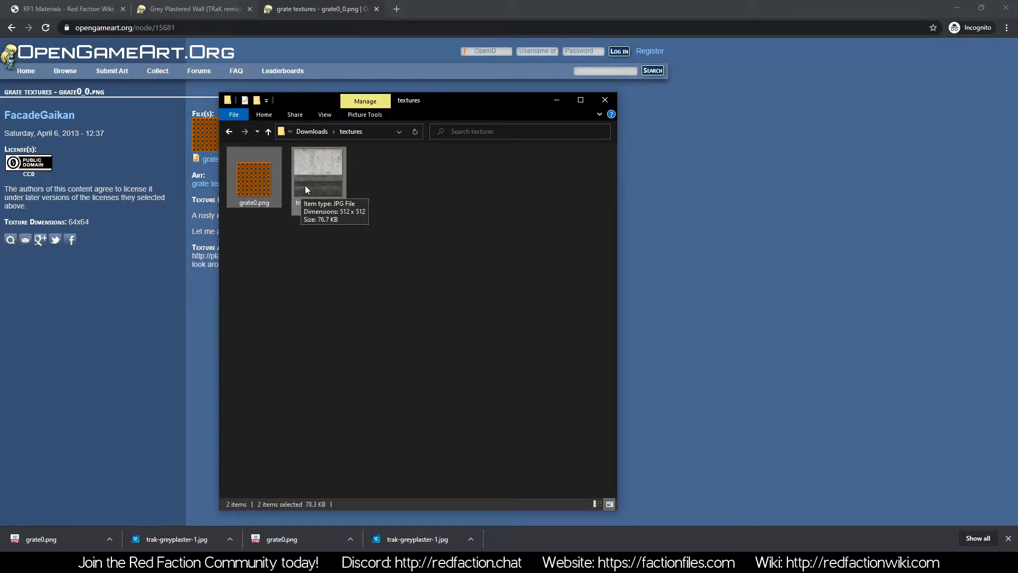
drag(313, 176, 310, 256)
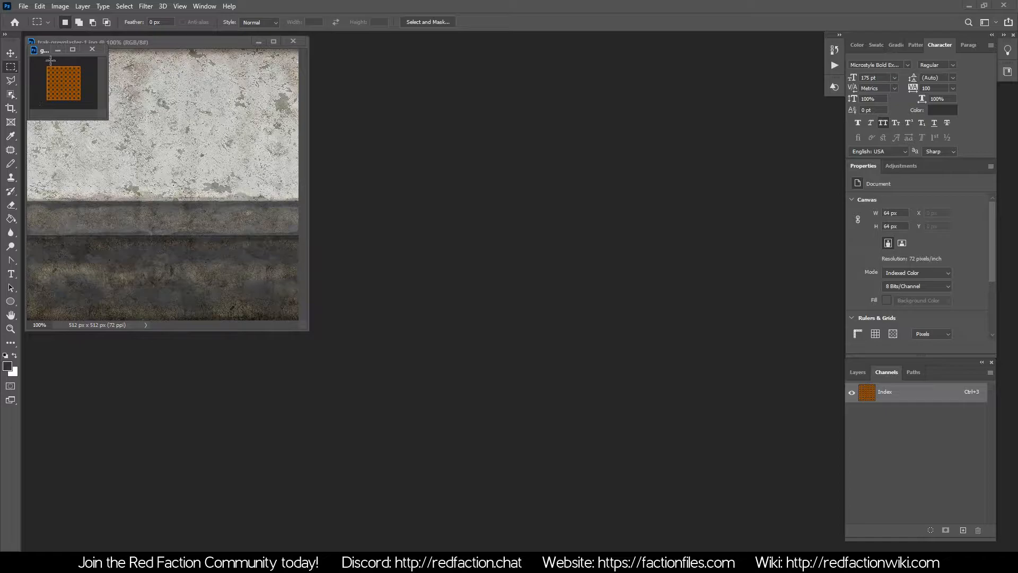
Place the two image windows side by side and enlarge the grate0.png window
drag(42, 52, 374, 112)
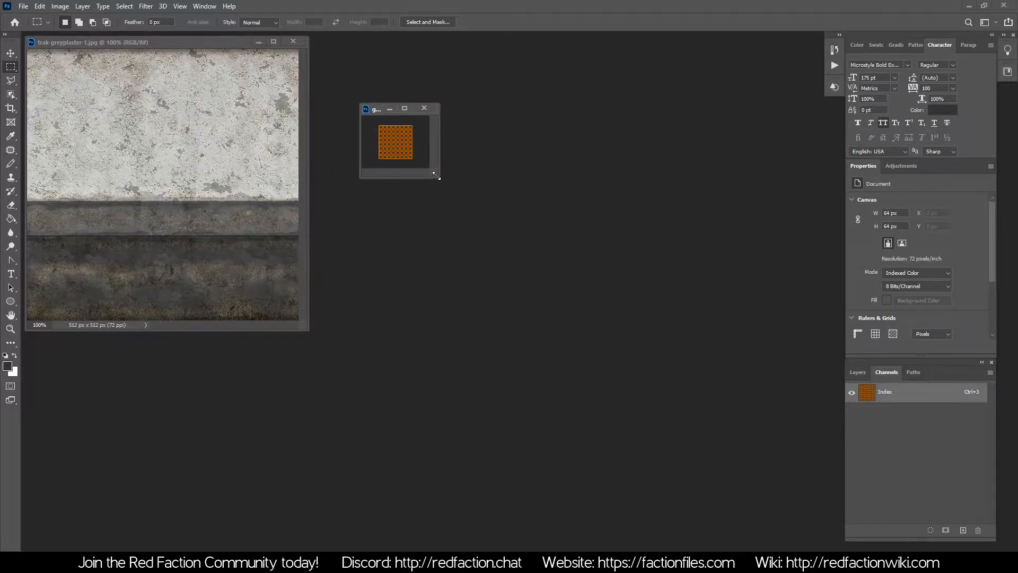
drag(436, 175, 566, 288)
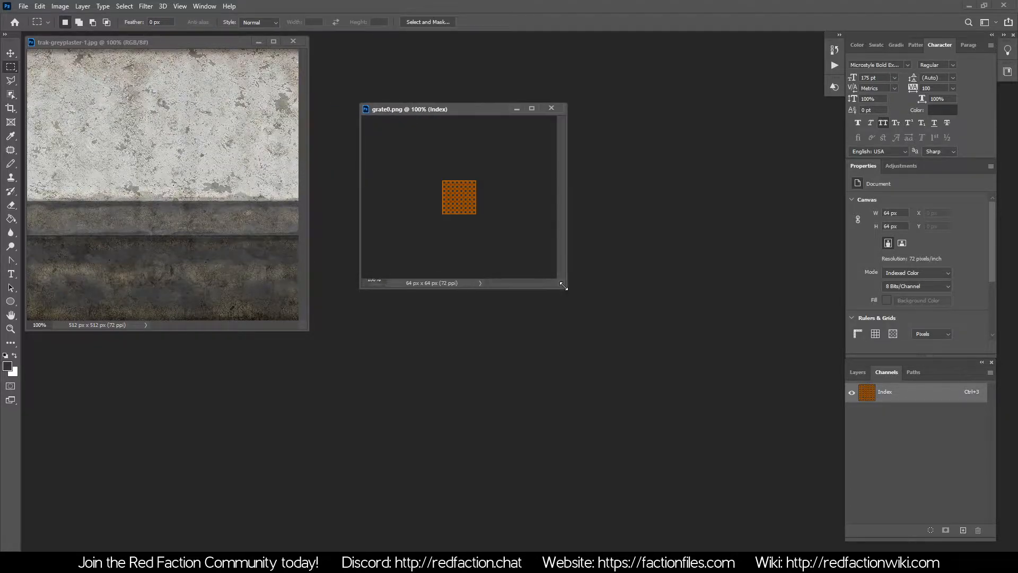
click(126, 45)
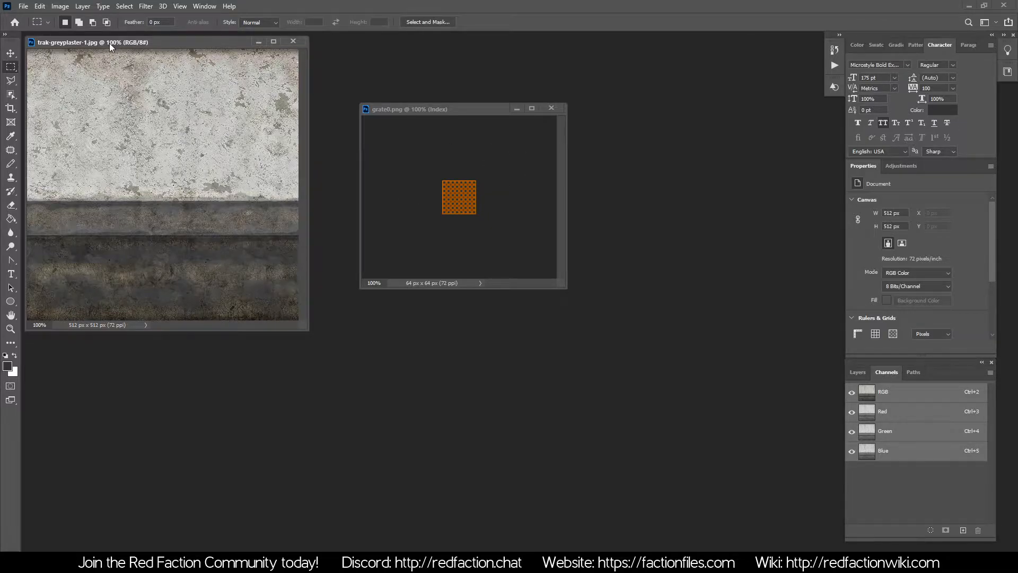
drag(110, 43, 126, 52)
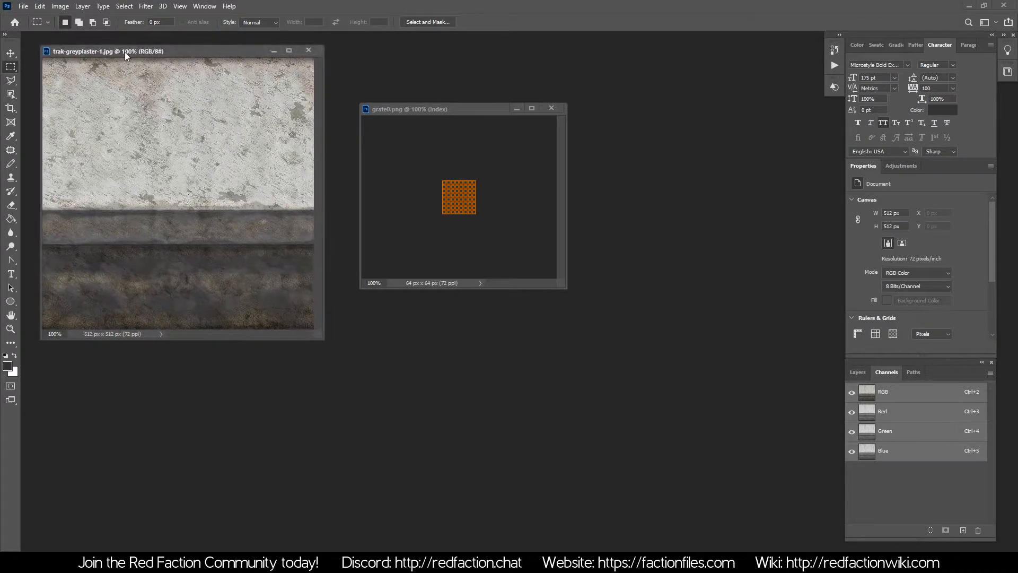
Check the plaster texture's pixel width and height in Image Size
click(60, 6)
click(69, 86)
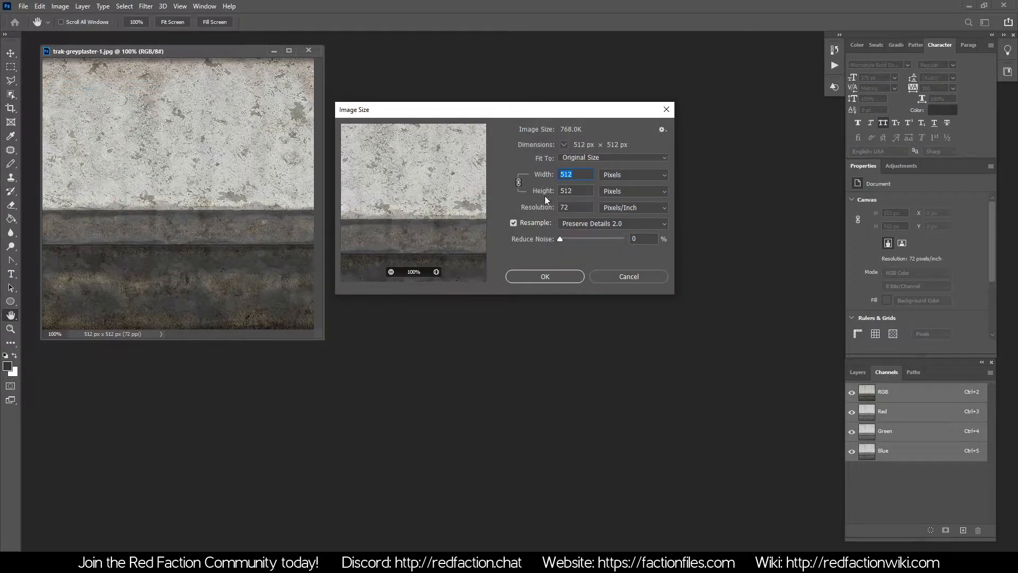
click(578, 177)
double_click(583, 175)
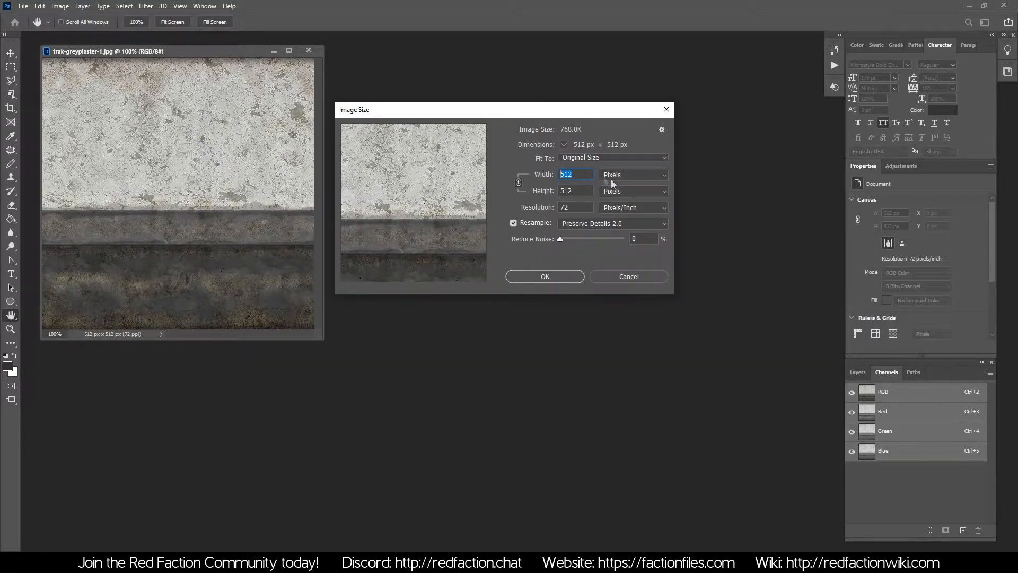
click(582, 176)
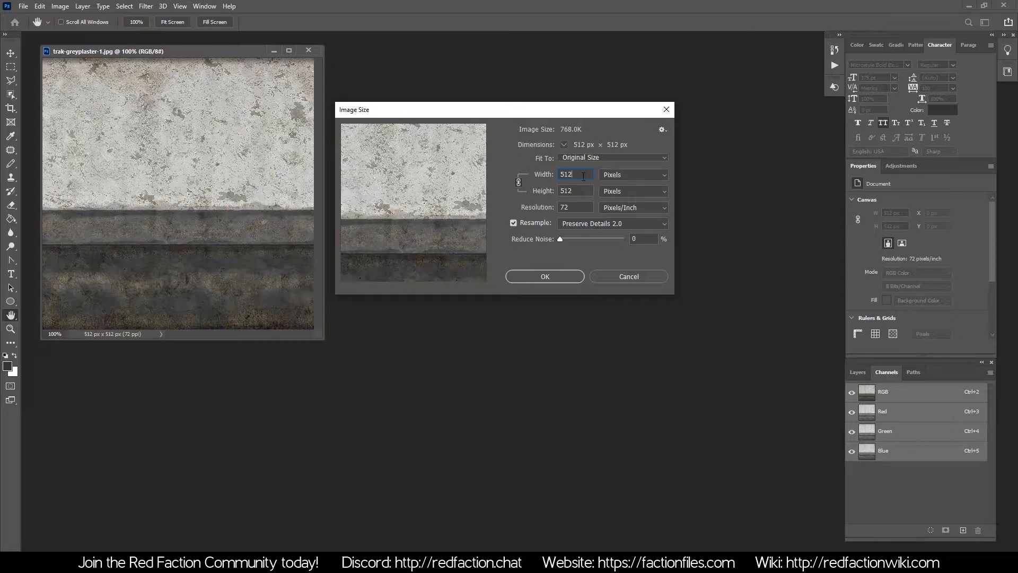
mouse_move(467, 160)
click(572, 277)
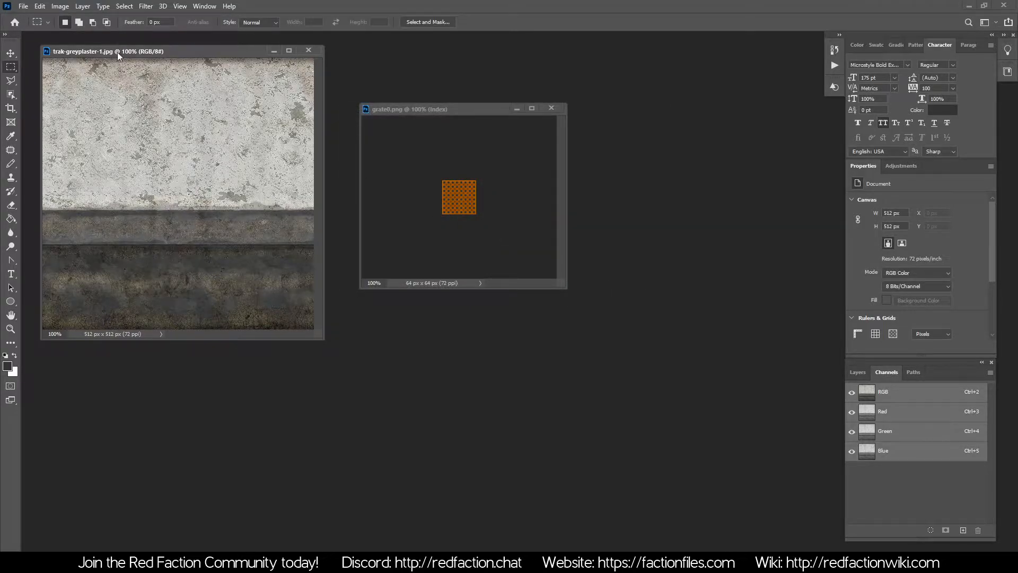
Start saving a copy of the plaster texture in the textures folder with the format set to Targa
click(24, 5)
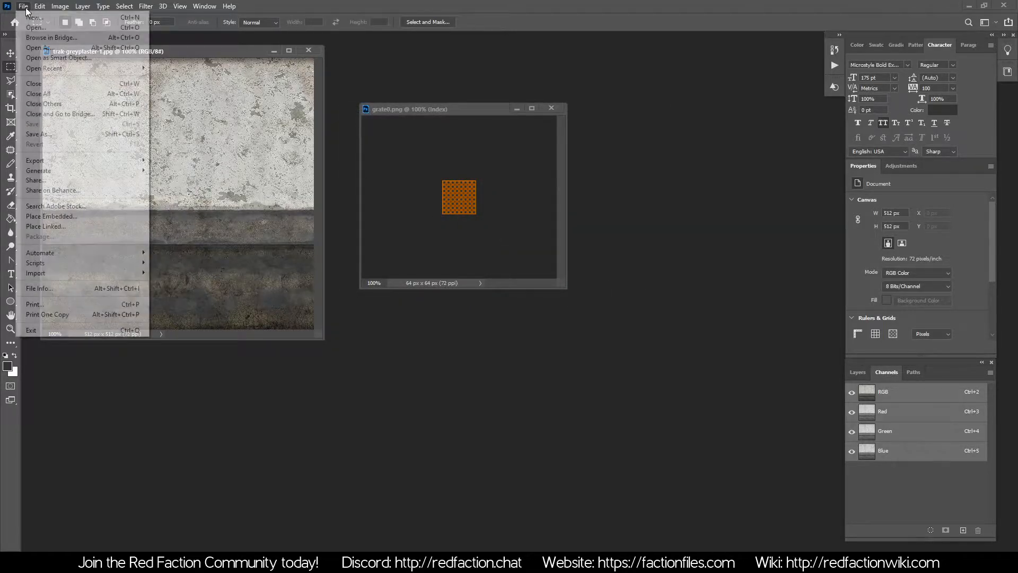
click(61, 134)
click(186, 242)
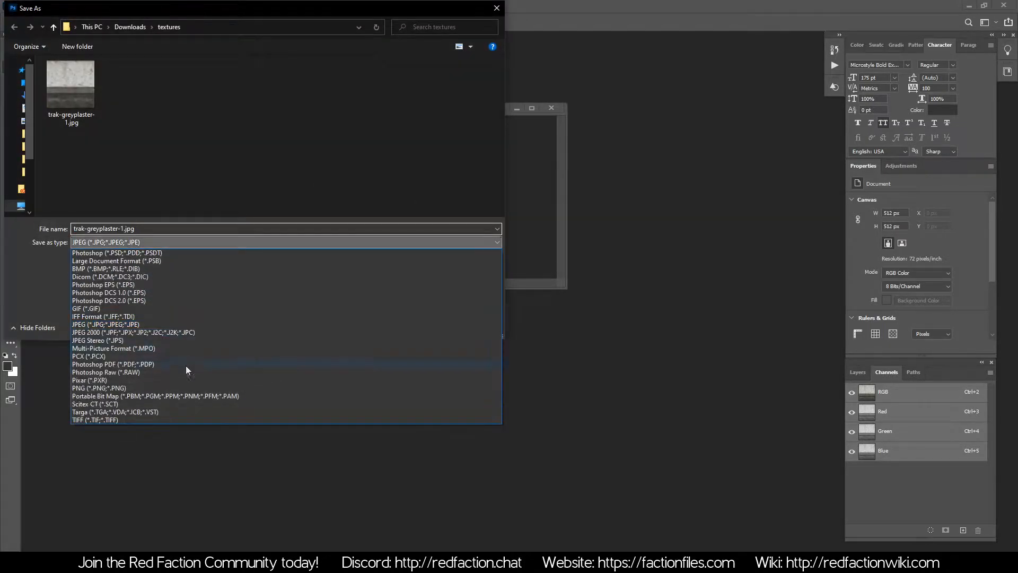
click(166, 411)
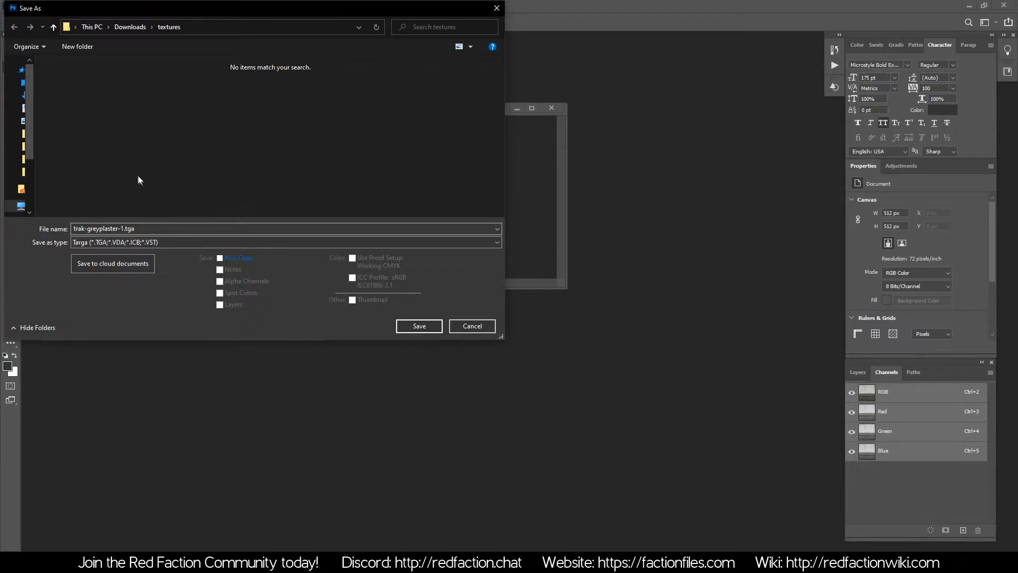
click(146, 230)
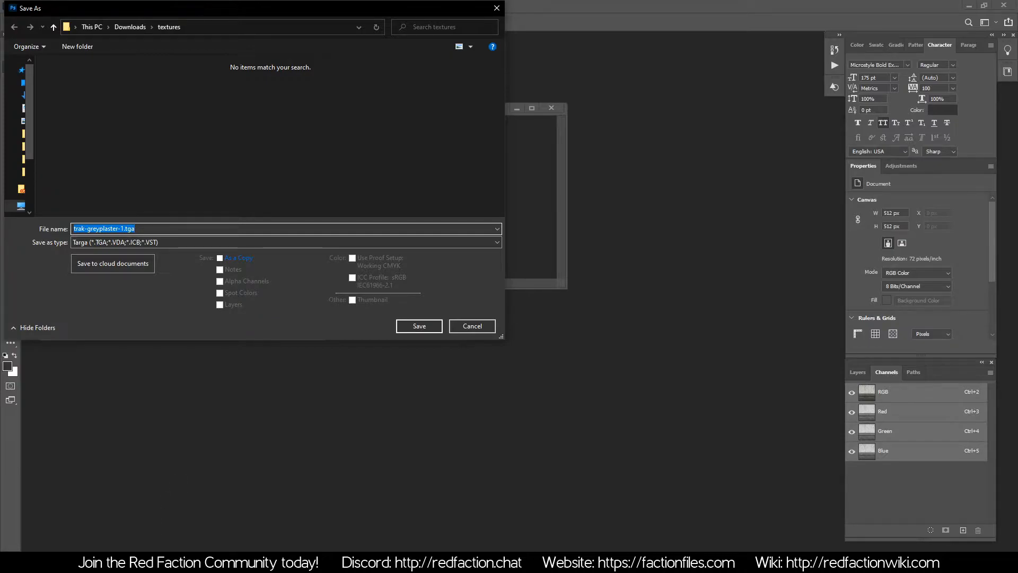
Switch to the browser and examine the RF1 Materials wiki table's texture prefixes and the note for Metal
click(186, 562)
click(66, 8)
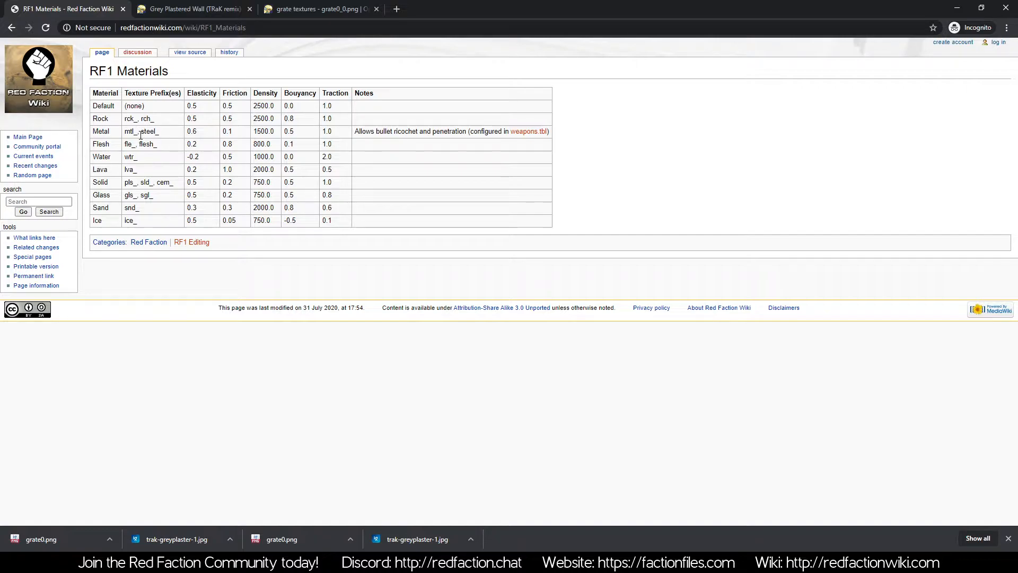
mouse_move(129, 97)
mouse_down()
mouse_move(151, 223)
mouse_move(128, 96)
mouse_up()
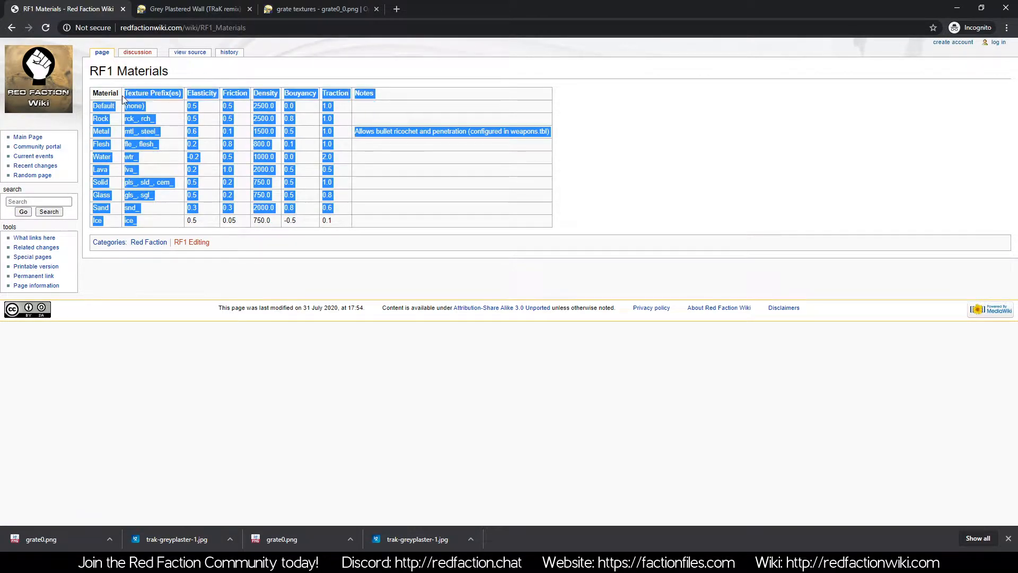
click(156, 114)
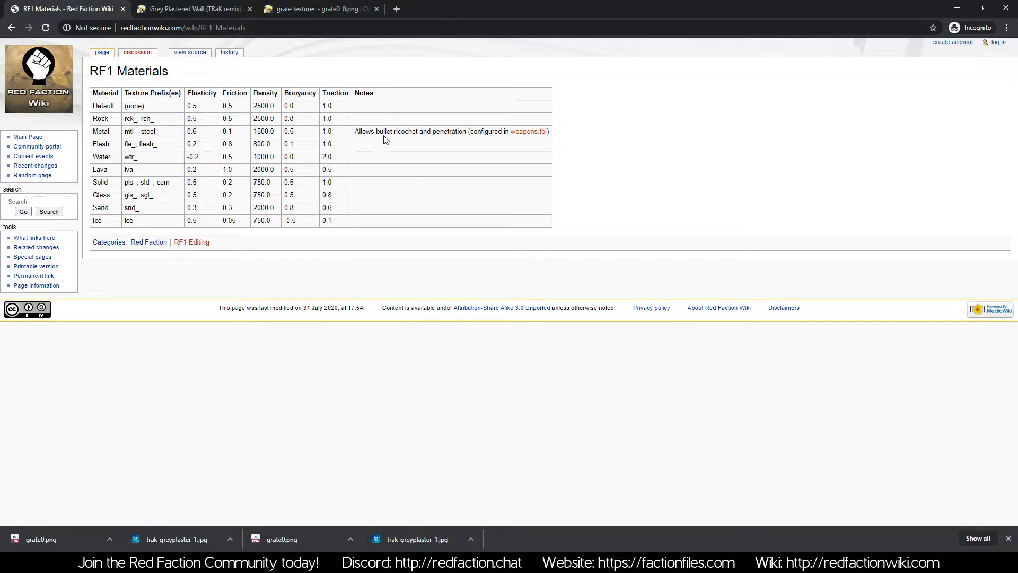
drag(354, 131, 466, 131)
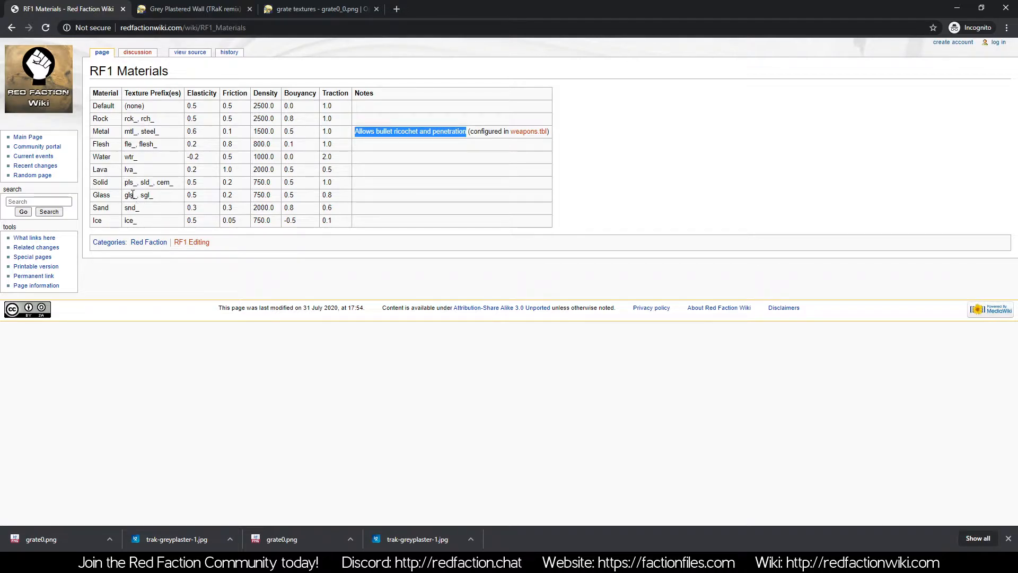
click(171, 133)
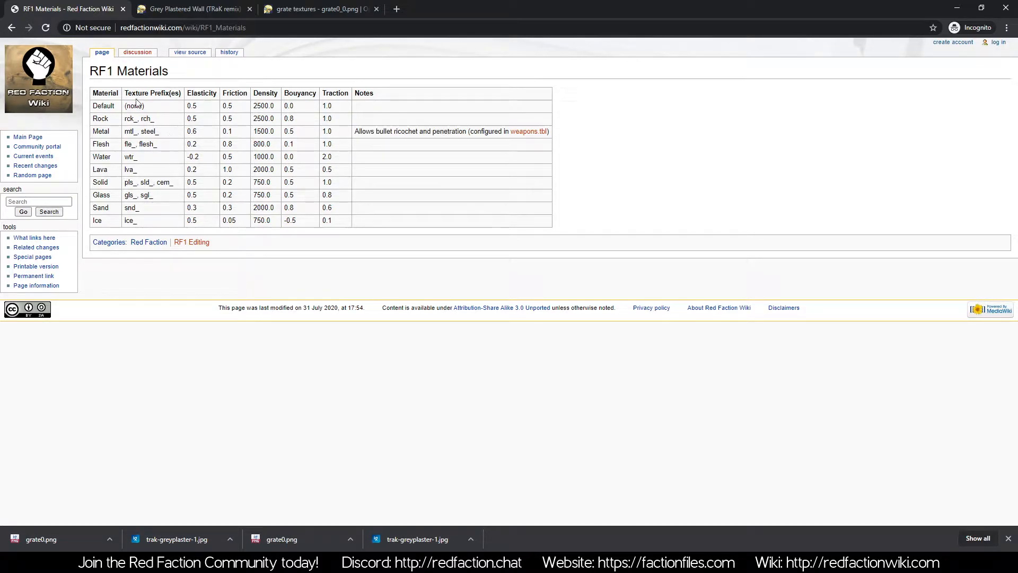
Check the texture prefixes for Metal and Solid in the RF1 Materials table and return to Photoshop's save dialog
mouse_move(139, 131)
mouse_down()
mouse_move(125, 132)
mouse_move(159, 134)
mouse_move(125, 133)
mouse_up()
click(142, 135)
mouse_move(173, 184)
mouse_down()
mouse_move(159, 183)
mouse_move(182, 186)
mouse_up()
click(174, 187)
drag(173, 183, 158, 180)
click(248, 563)
click(217, 541)
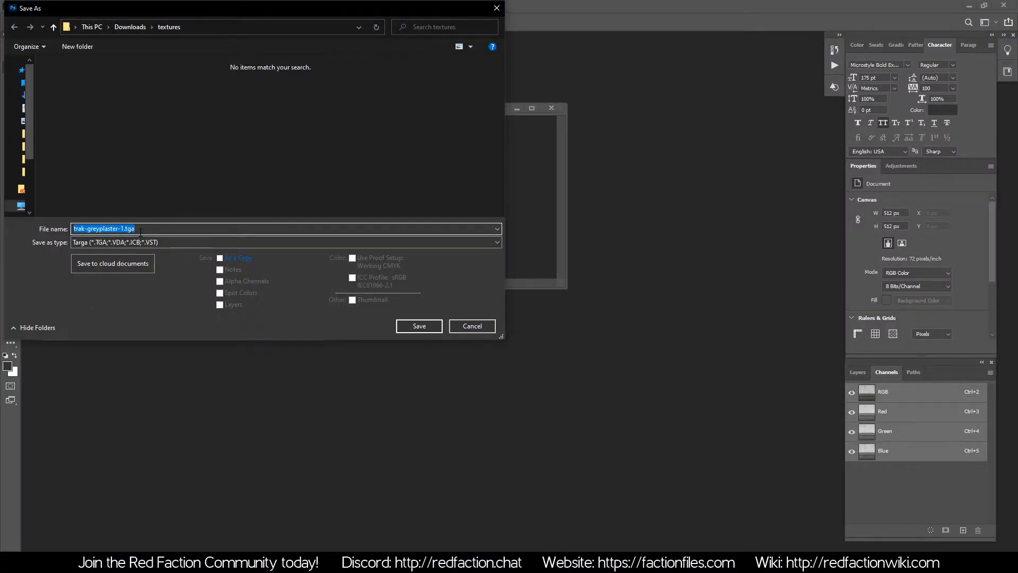
Name the plaster texture file cem_gbrtestwalltut1 and save it as Targa
text(cem_)
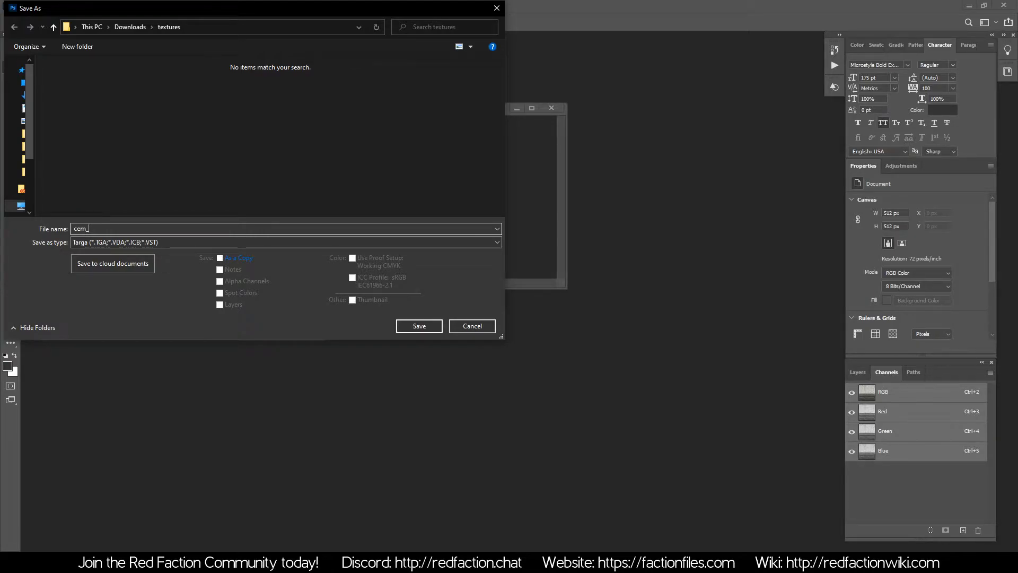
text(gbr)
key(BackSpace)
key(BackSpace)
text(oobe)
text(wa)
key(BackSpace)
key(BackSpace)
text(gbrtestwall)
click(428, 326)
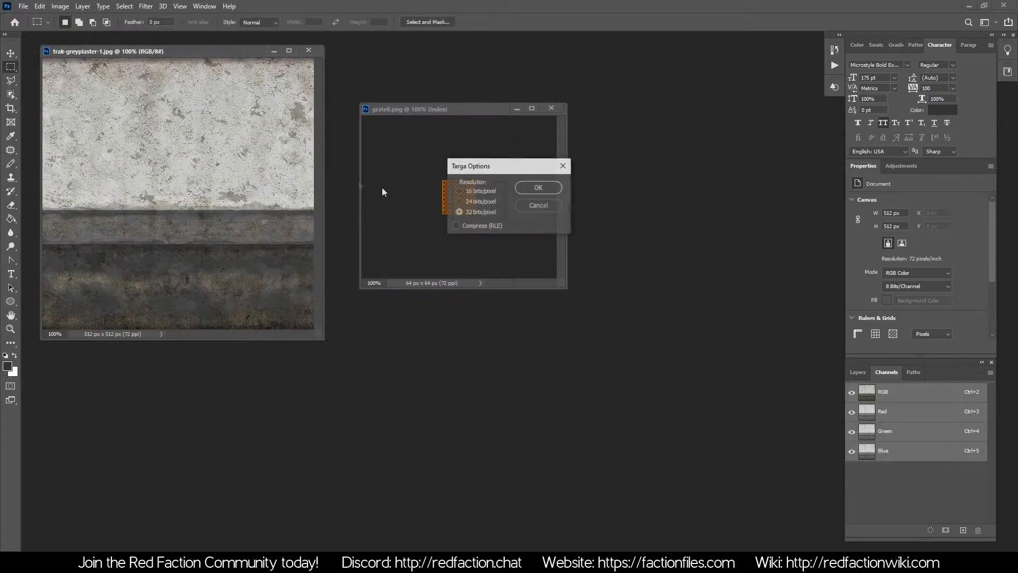
Set the plaster texture's Targa resolution to 24 bits/pixel and complete the save
click(465, 203)
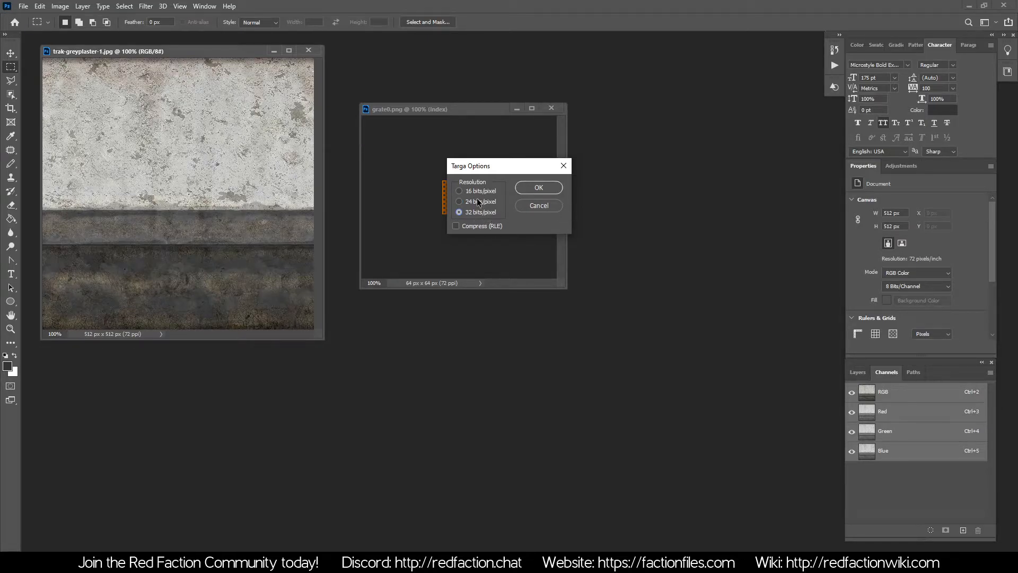
click(478, 203)
click(539, 188)
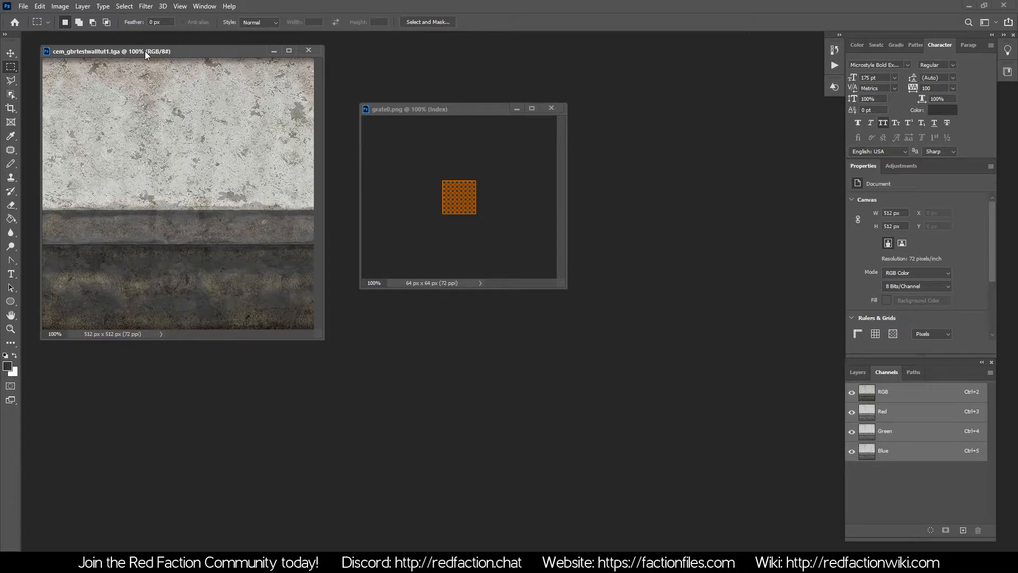
Bring the grate0.png window forward, move it beside the plaster image and fit the image to the screen
click(431, 110)
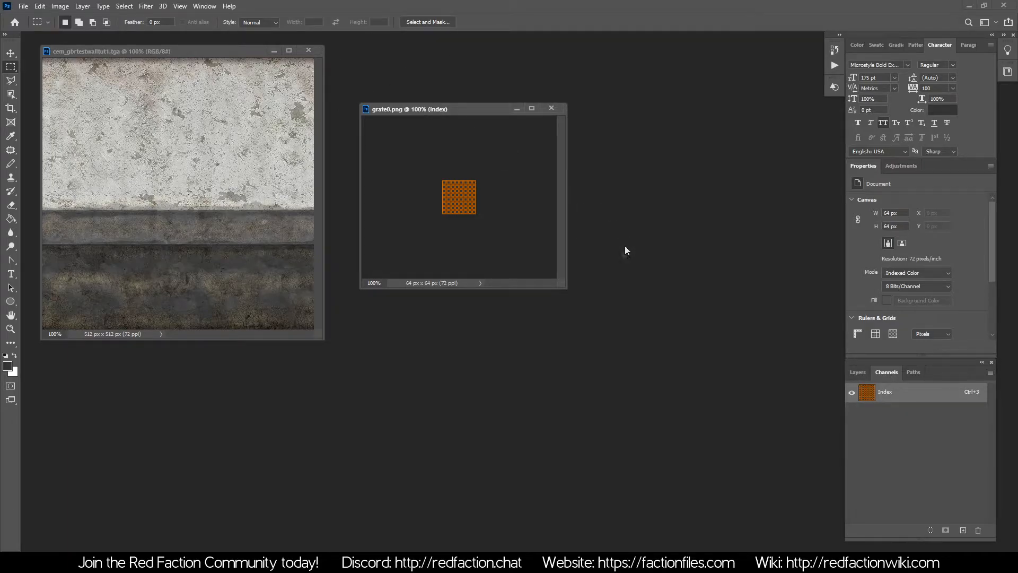
drag(417, 110, 229, 96)
click(204, 6)
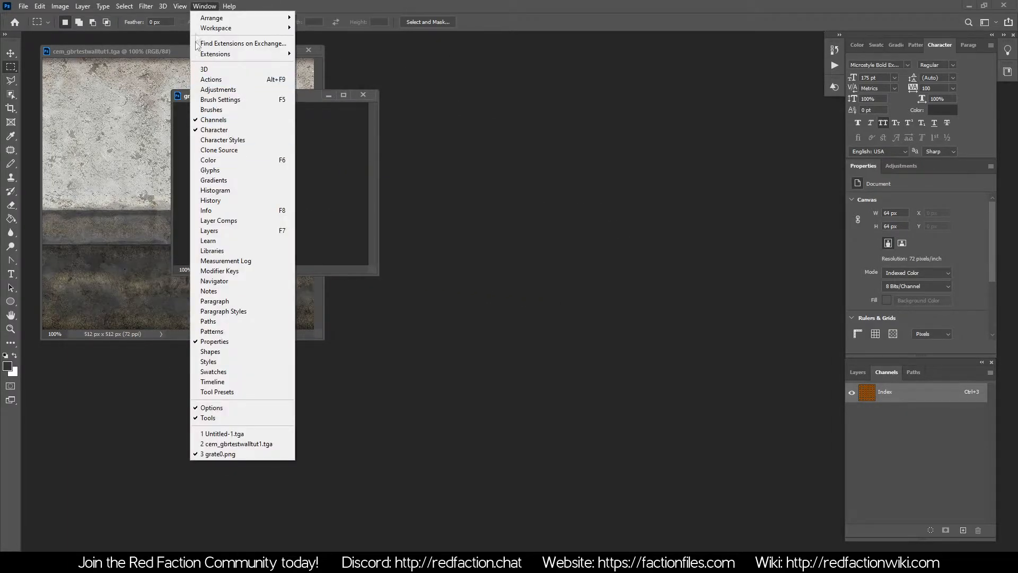
mouse_move(180, 6)
click(204, 105)
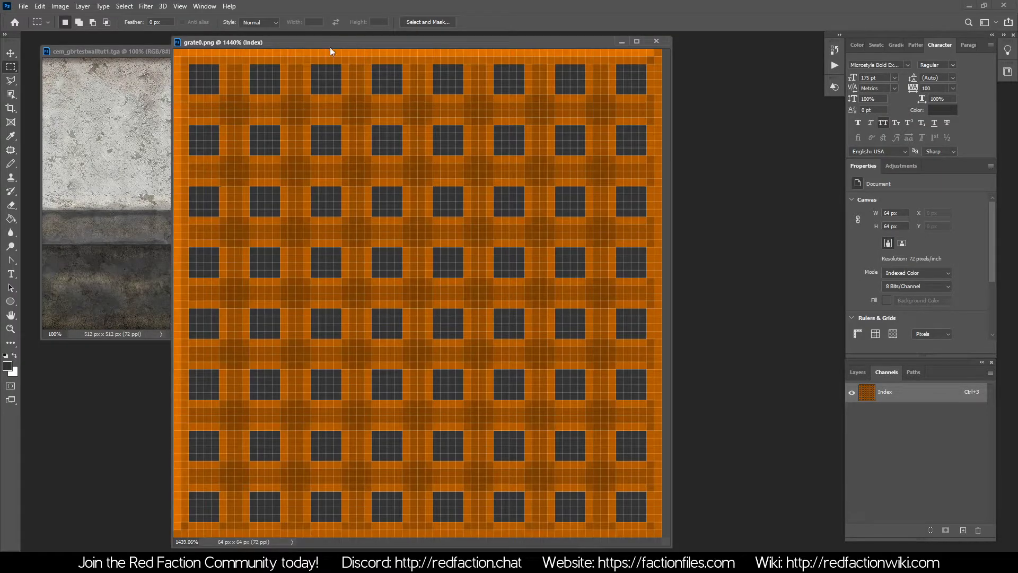
Convert grate0.png from indexed color to RGB Color mode and check its bits per channel
click(60, 6)
mouse_move(66, 22)
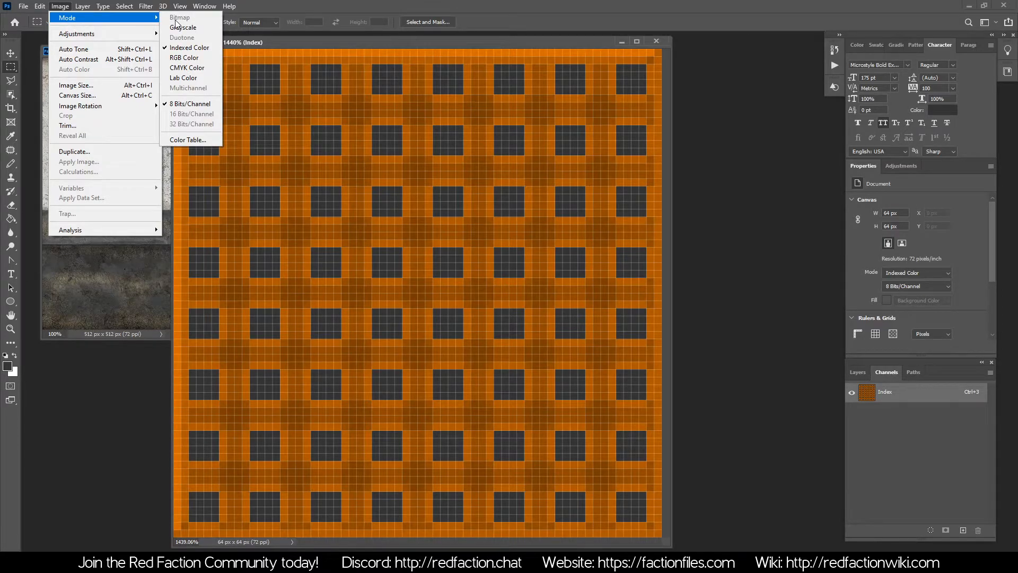
click(187, 58)
click(60, 6)
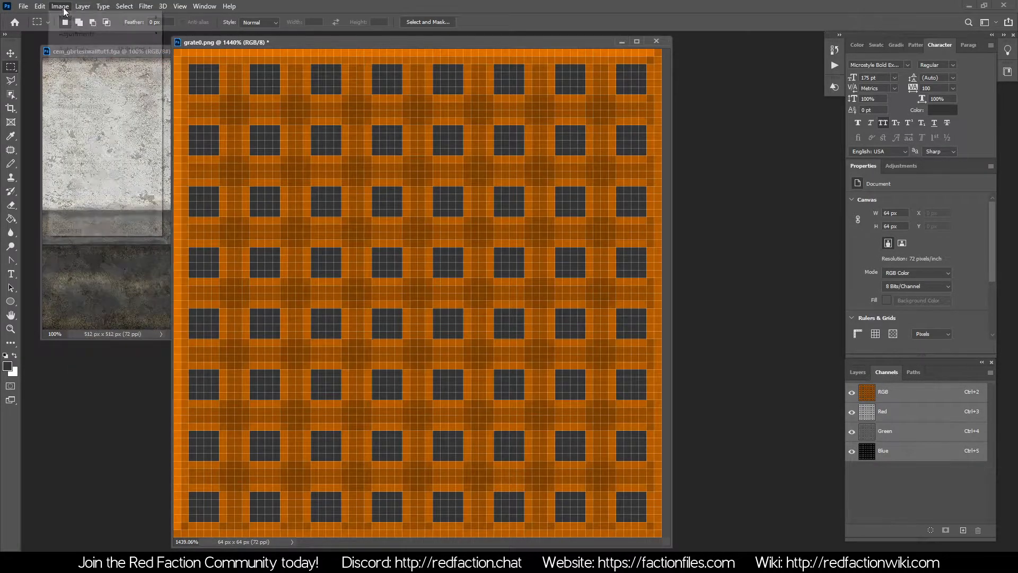
mouse_move(75, 21)
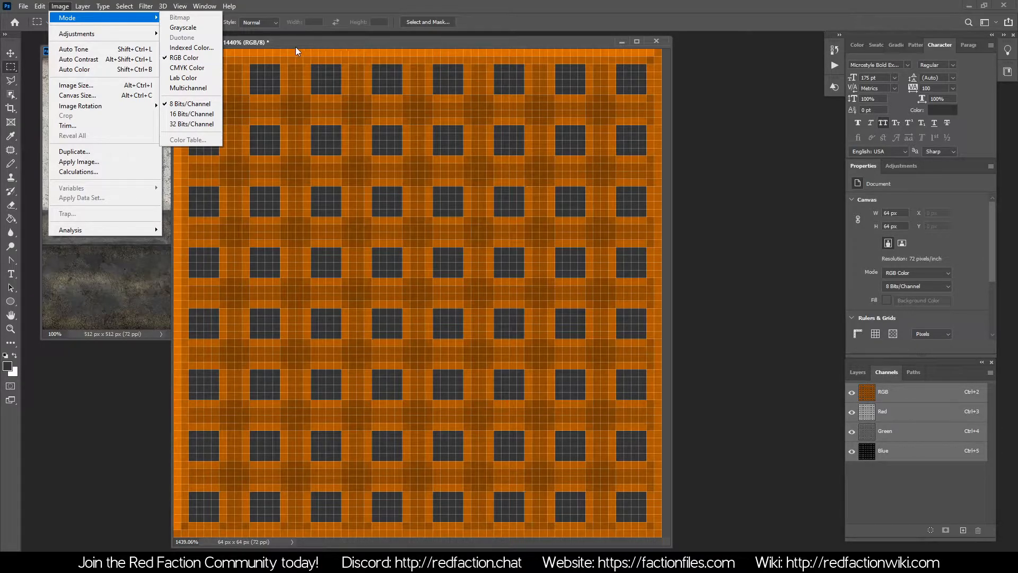
click(257, 43)
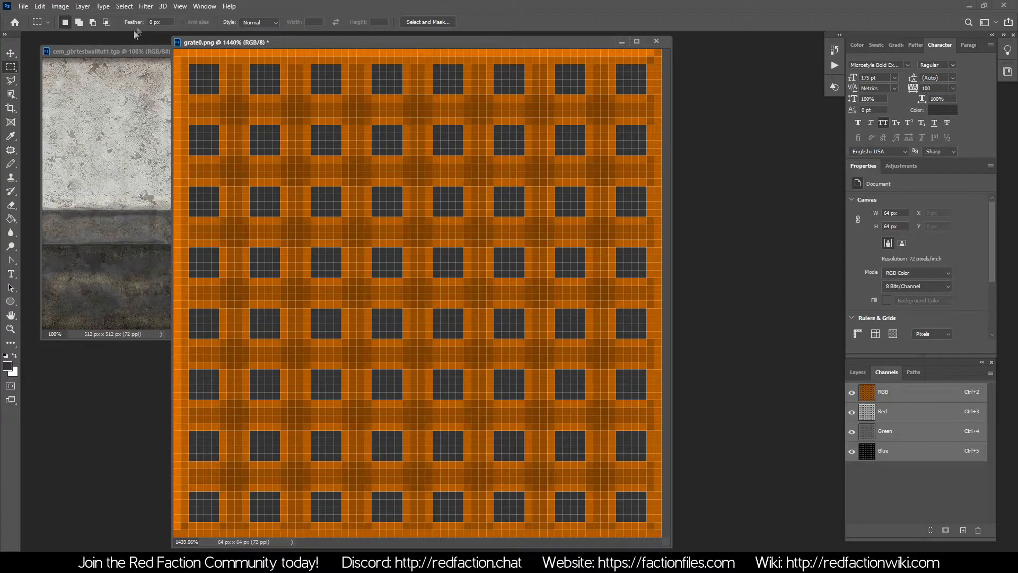
Select all the dark holes of the grate with Color Range, using sampled colors and a fuzziness of 0
click(124, 6)
click(157, 115)
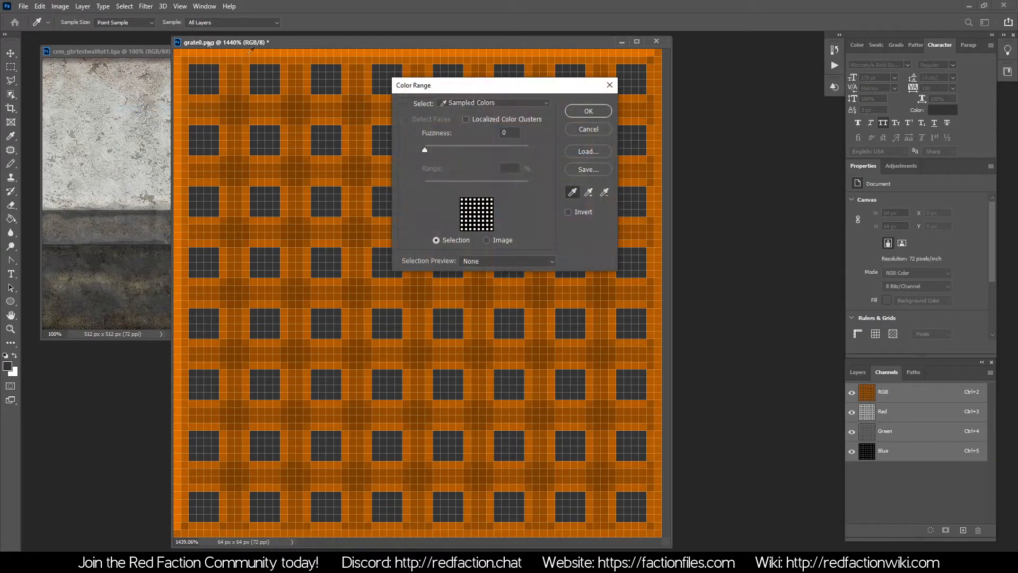
click(589, 110)
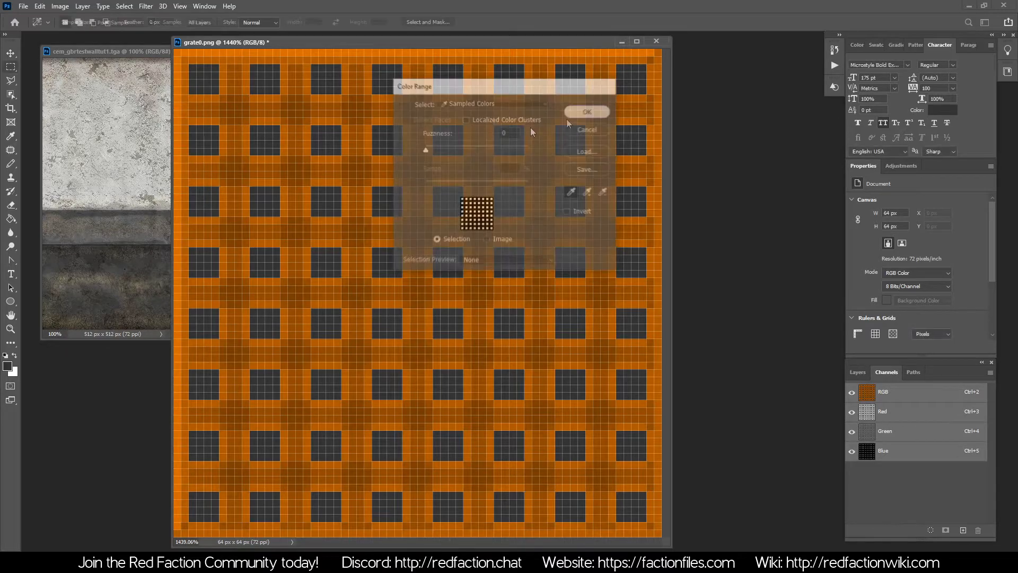
key(m)
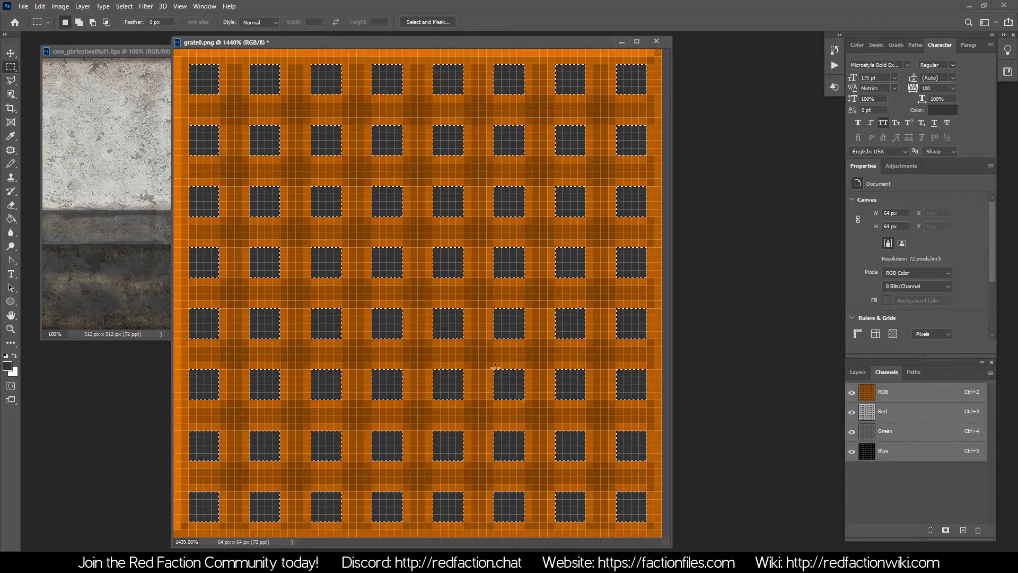
Add an alpha channel to the grate image and fill everything except the holes with white, using the inverted selection
click(946, 530)
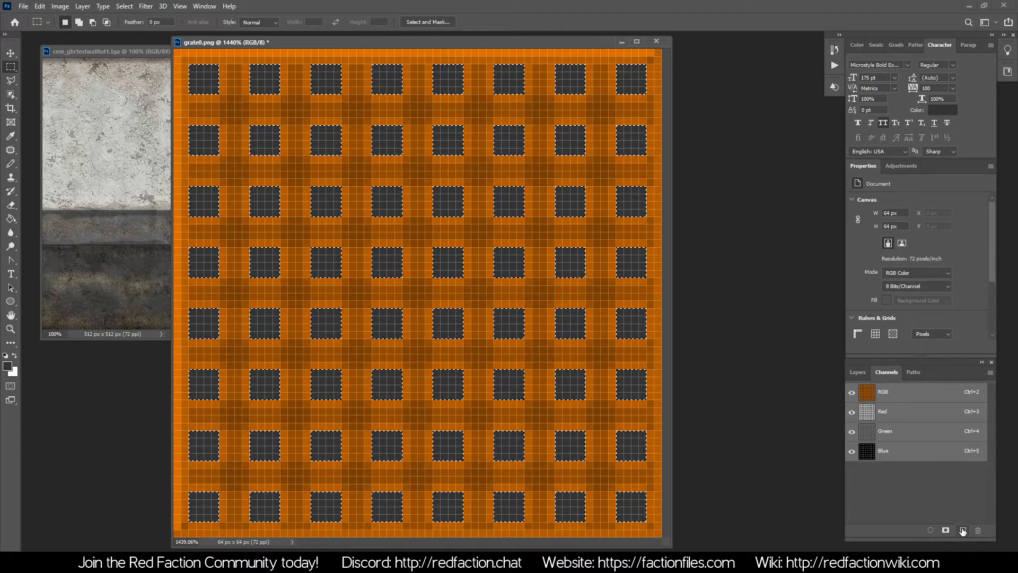
click(884, 477)
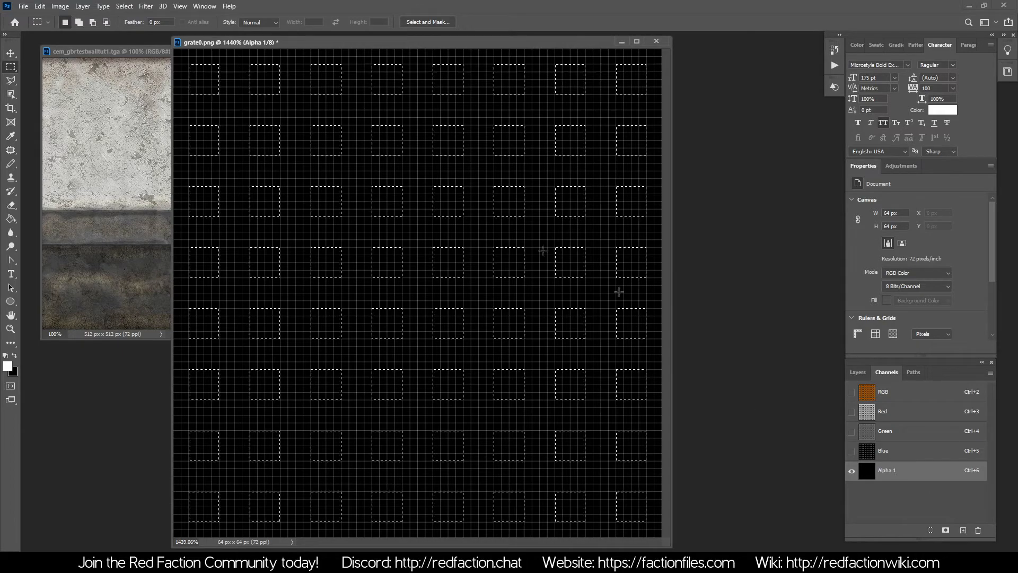
right_click(387, 199)
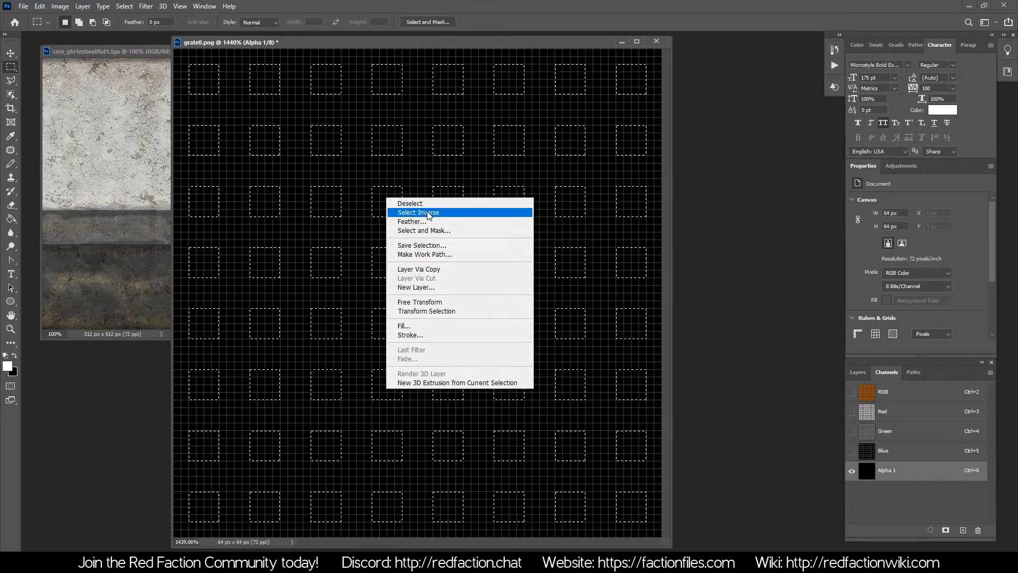
click(429, 212)
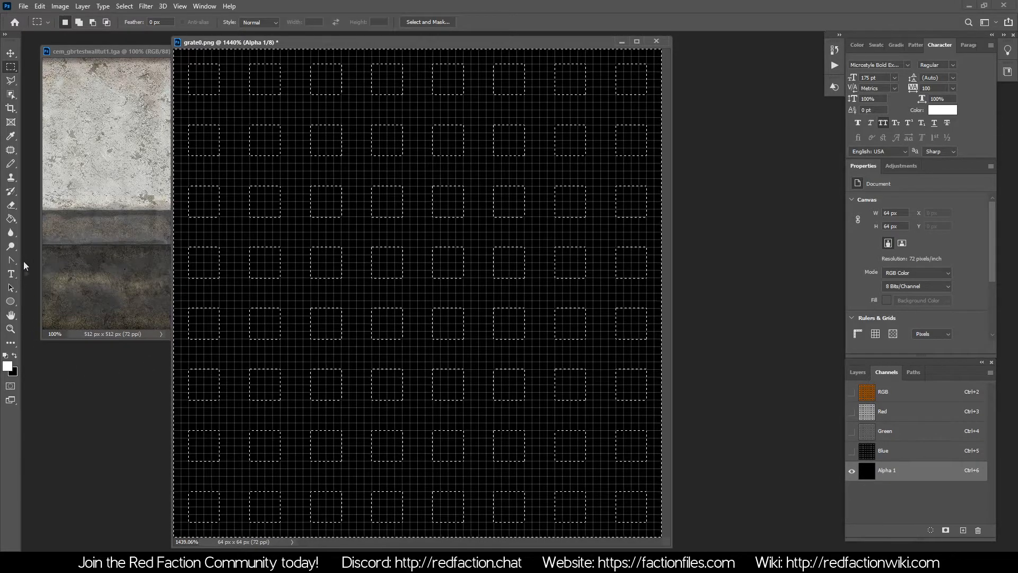
click(10, 218)
click(259, 200)
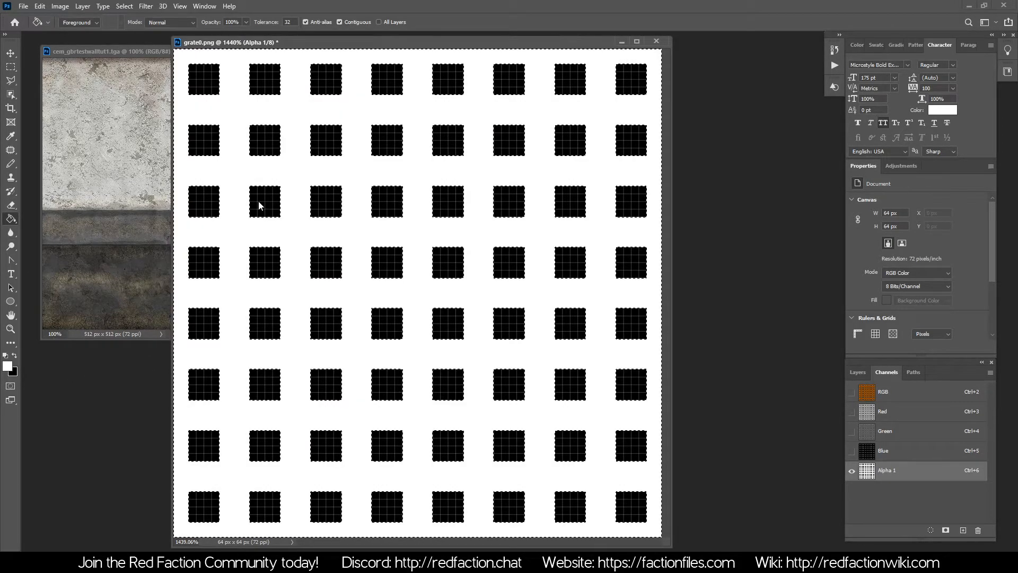
click(11, 66)
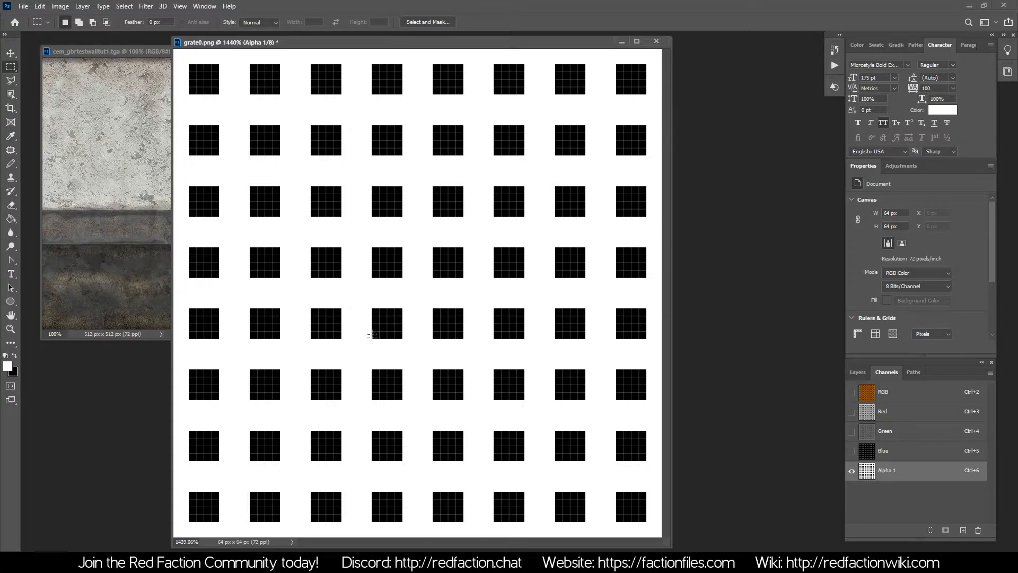
Compare the grate's alpha channel with its RGB composite, return to the composite and view the layers
click(896, 392)
click(903, 471)
click(888, 393)
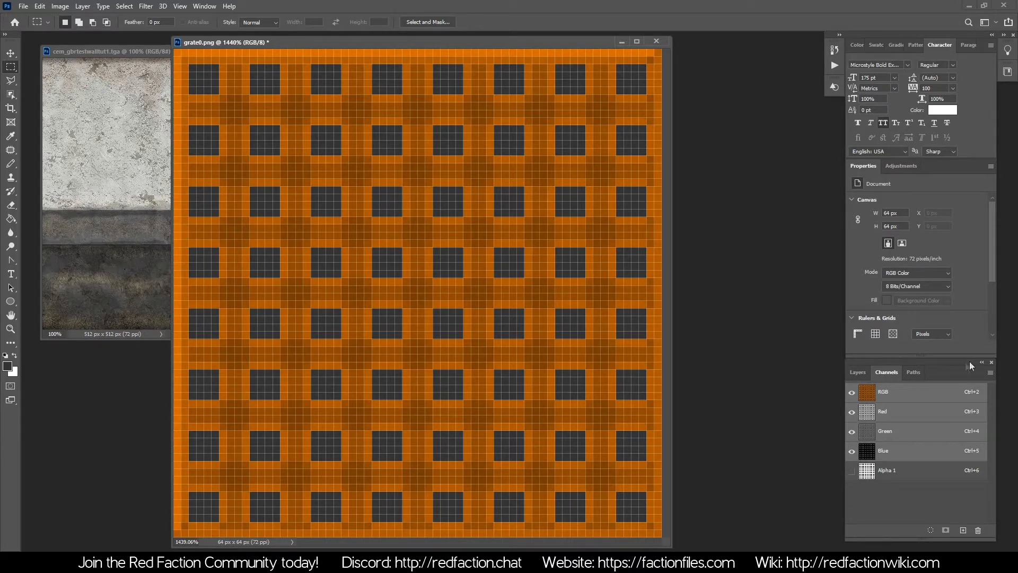
click(858, 372)
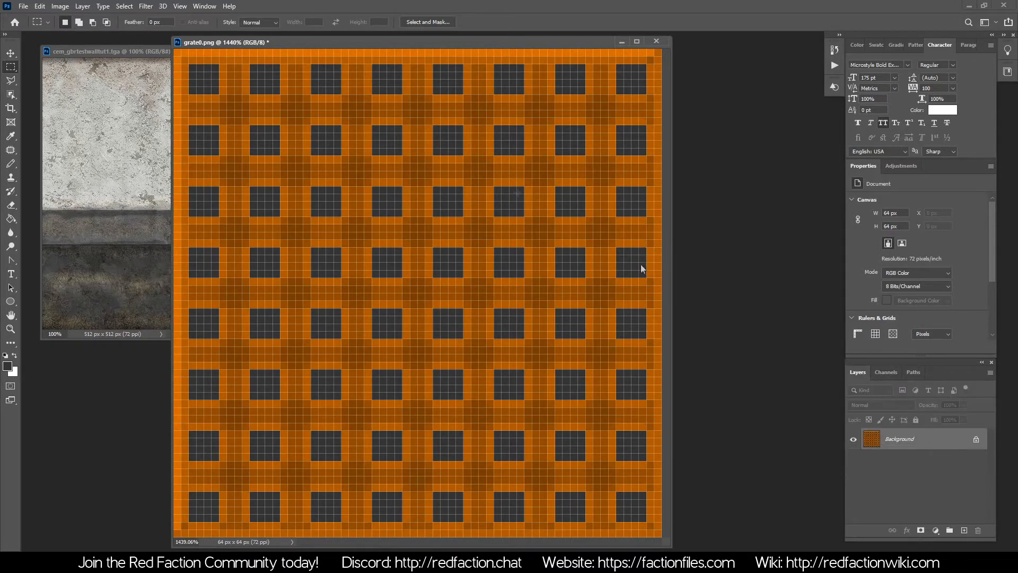
Save the grate texture as a Targa file named mtl_gbrtest with its alpha channel at 32 bits/pixel
click(24, 6)
click(56, 135)
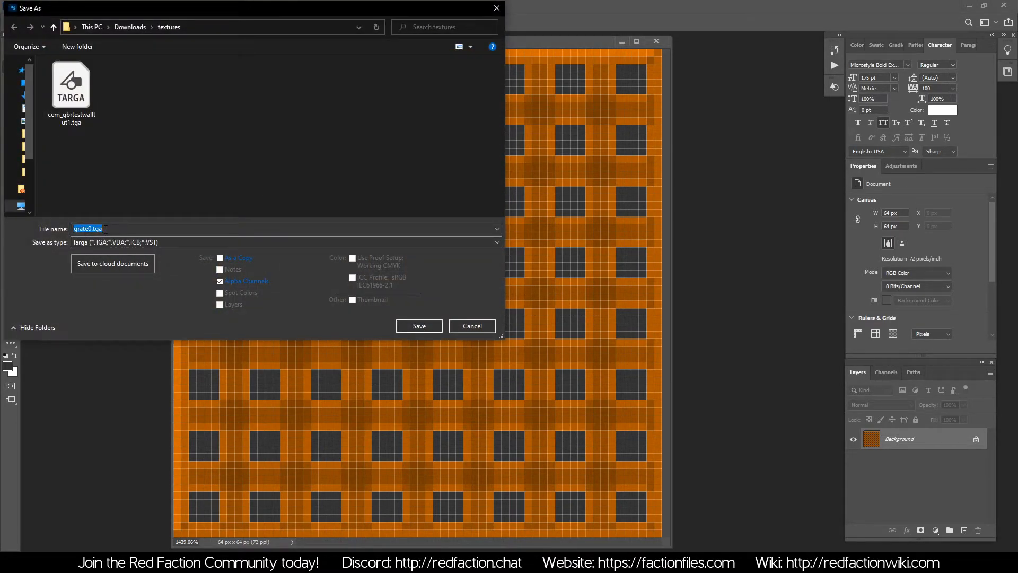
text(mtl_gbrtest)
click(419, 326)
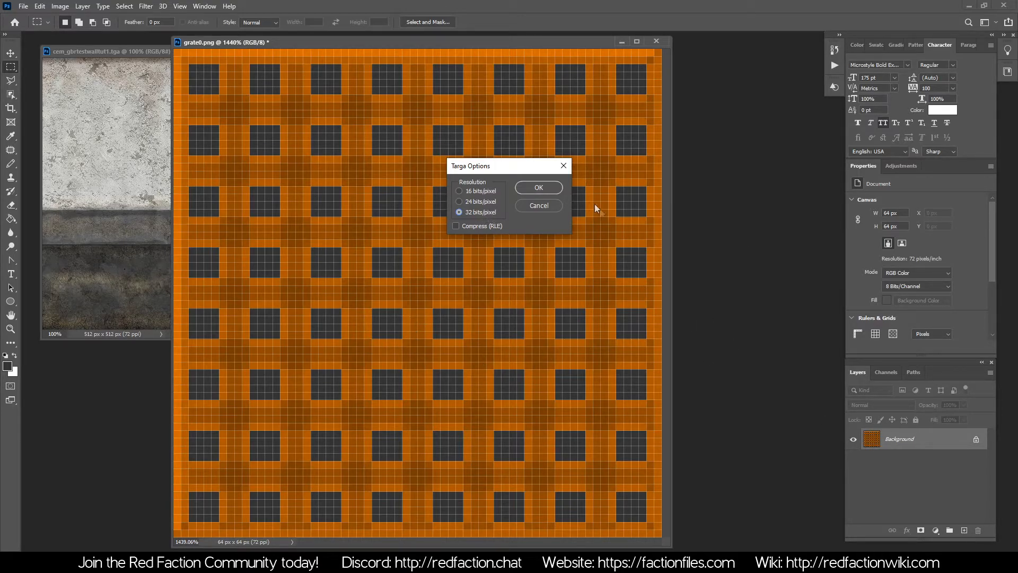
click(552, 187)
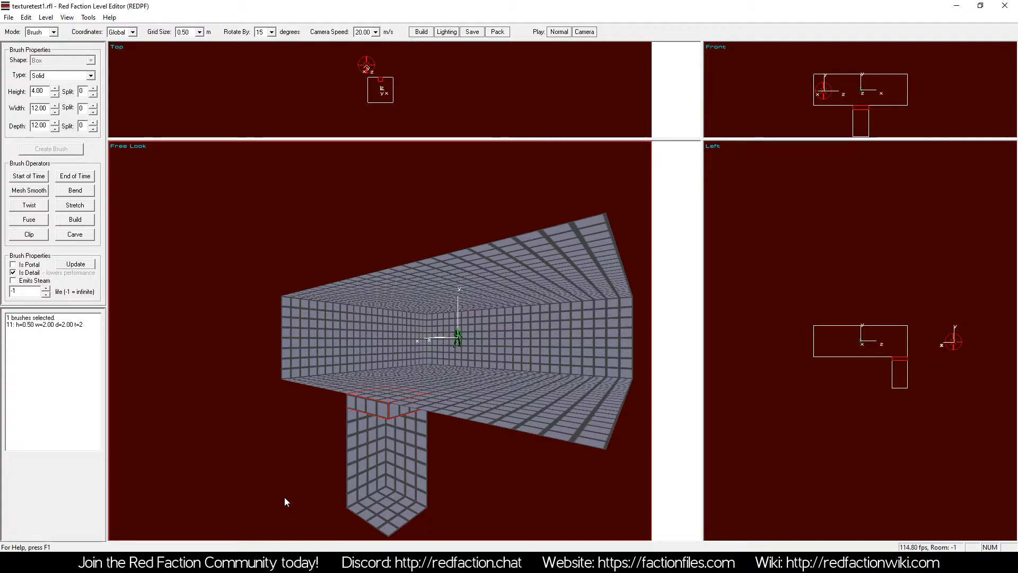
Delete the old cem_gbrtestwall5.tga and mtl_gbrtestgrate5.tga files from the user_maps textures folder in File Explorer
click(225, 562)
click(257, 514)
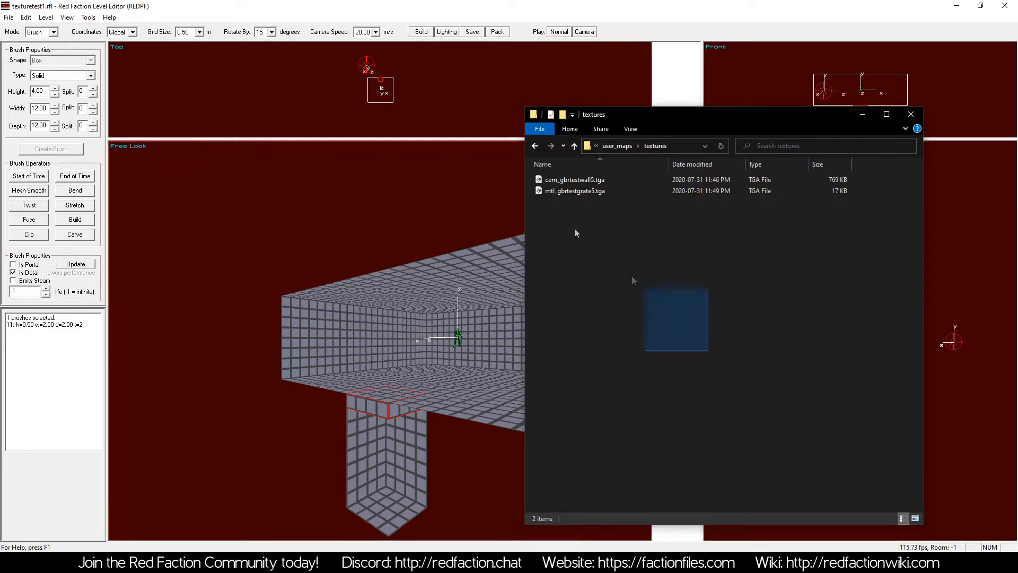
drag(633, 279, 696, 184)
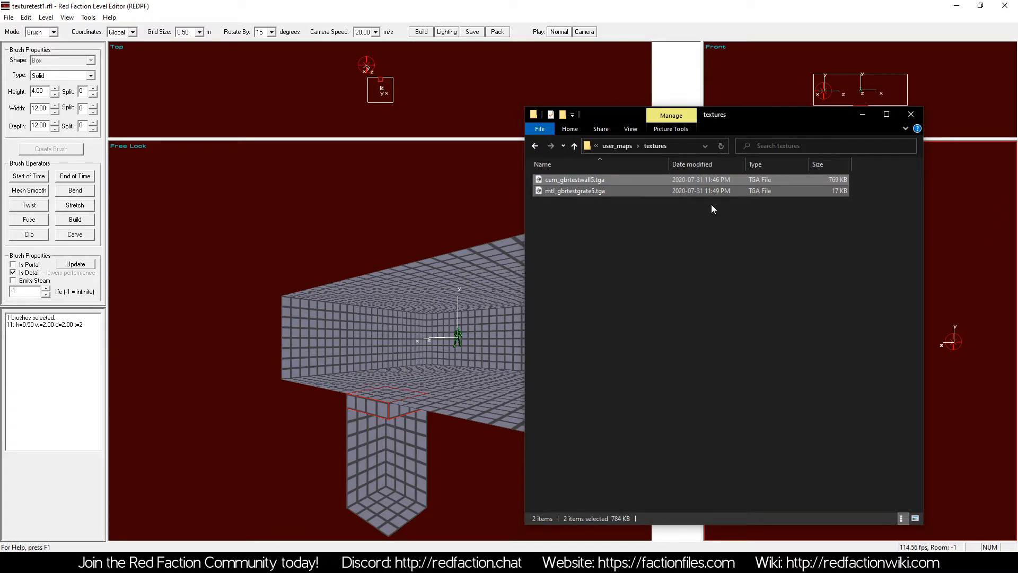
key(Delete)
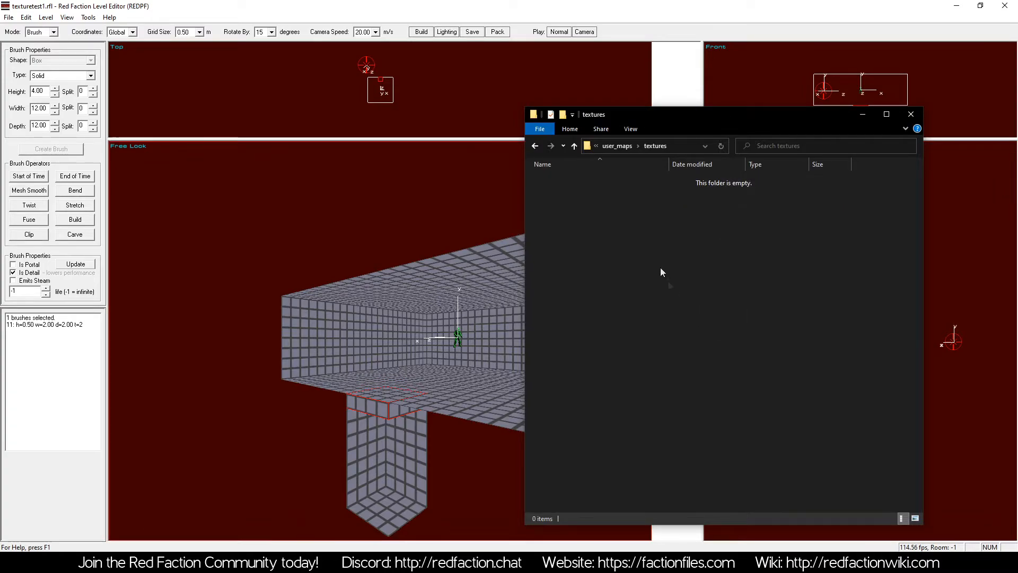
Review the multi, single and textures subfolders of user_maps, and reopen the textures folder
click(617, 147)
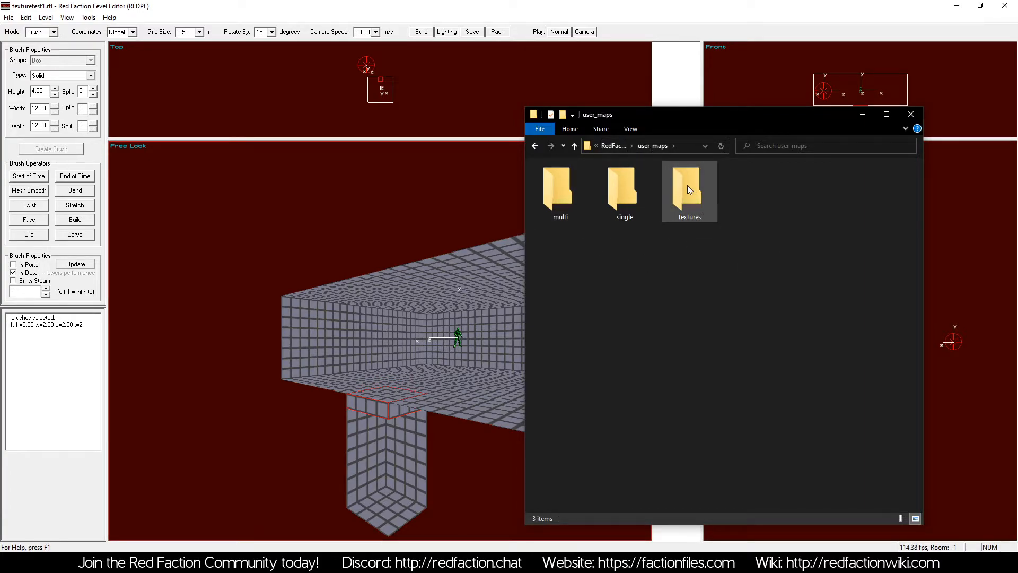
click(563, 195)
click(614, 202)
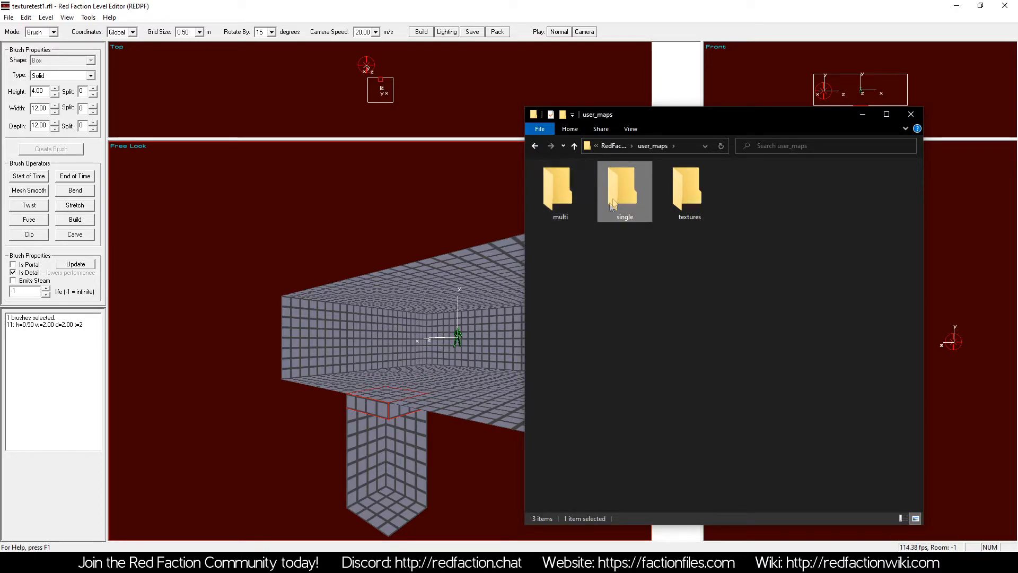
click(700, 189)
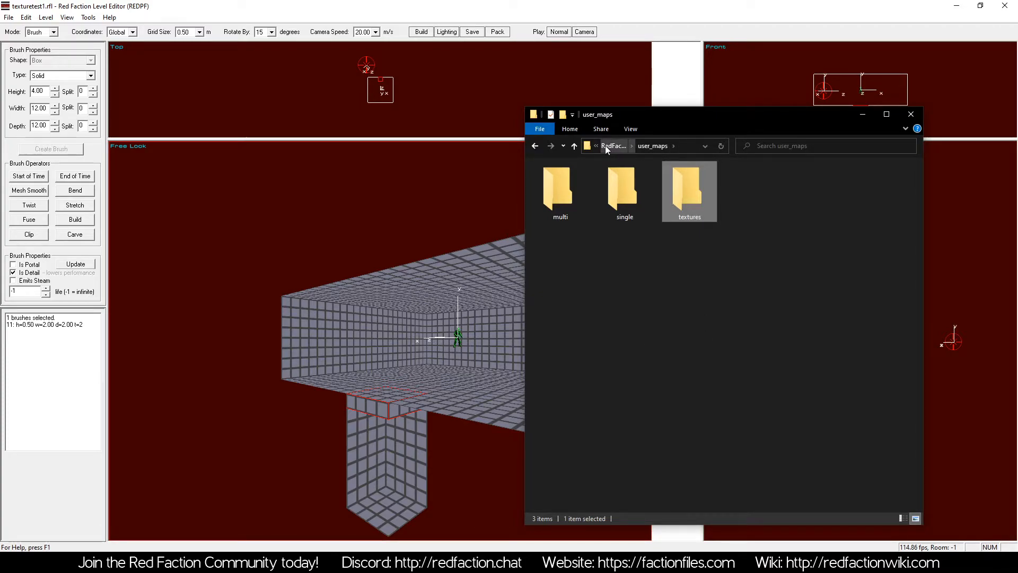
double_click(685, 183)
Copy cem_gbrtestwalltut1.tga and mtl_gbrtestgratetut1.tga from the Downloads textures folder into the user_maps textures folder
click(189, 496)
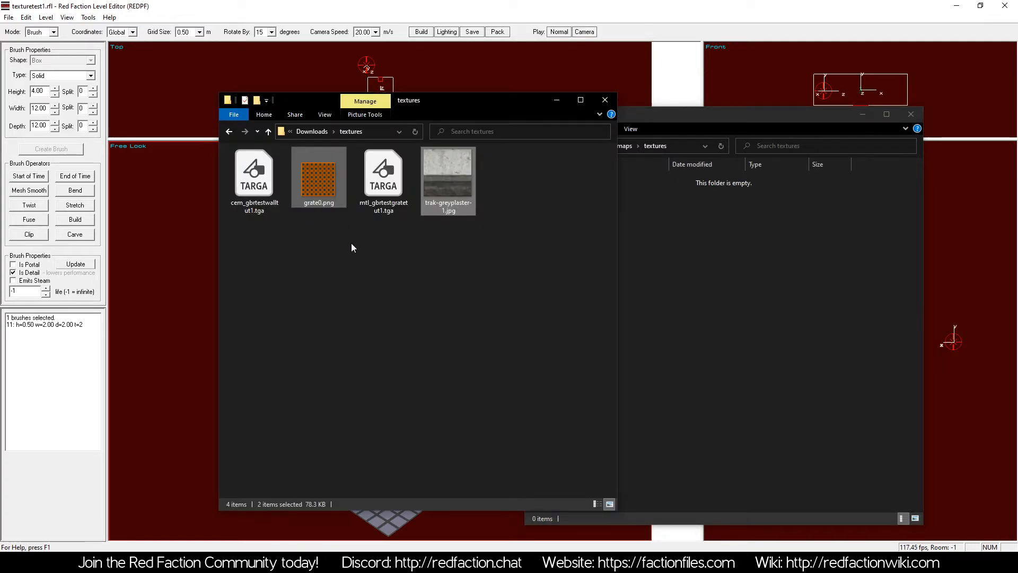
key(ctrl+c)
click(736, 245)
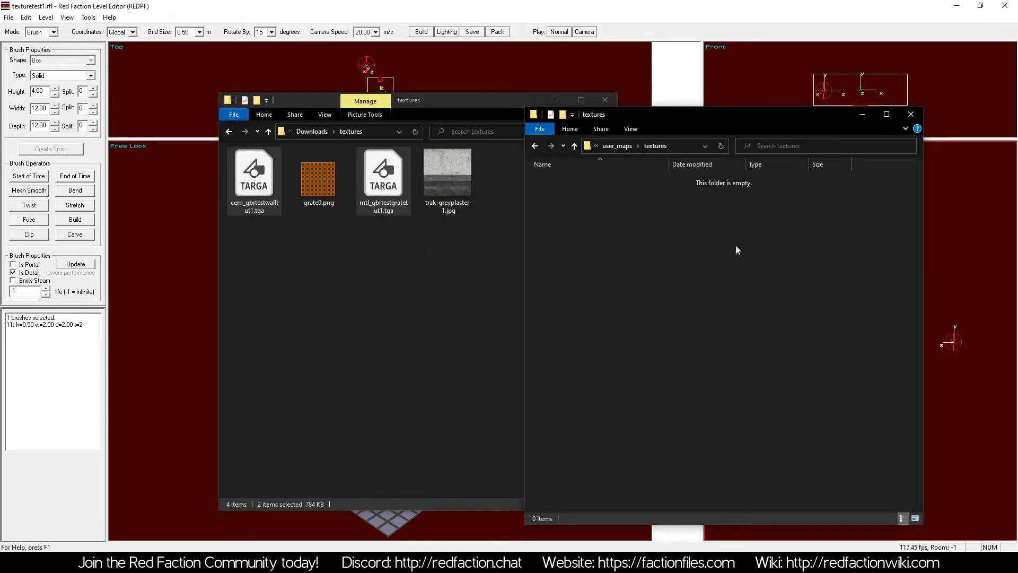
key(ctrl+v)
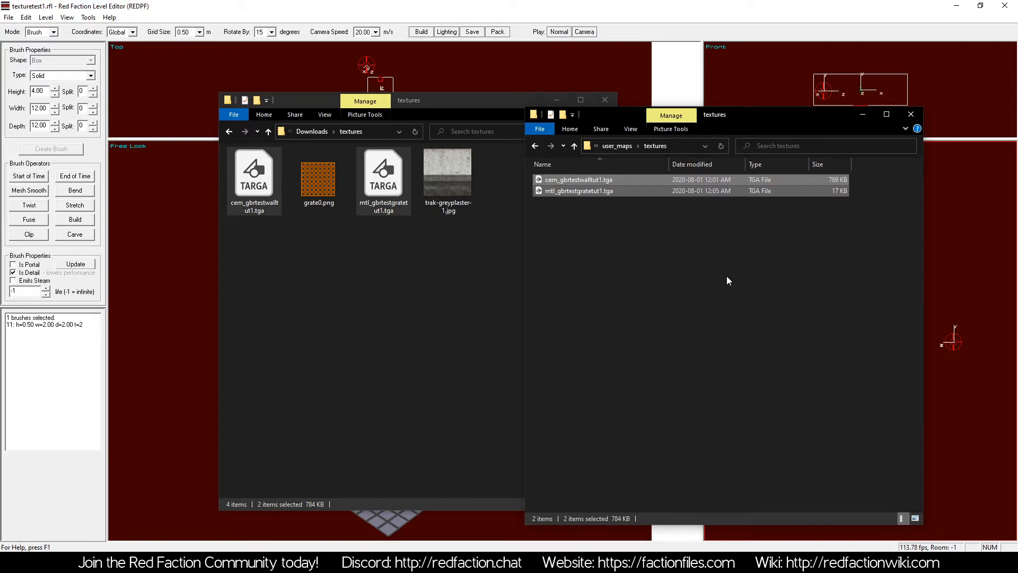
click(561, 4)
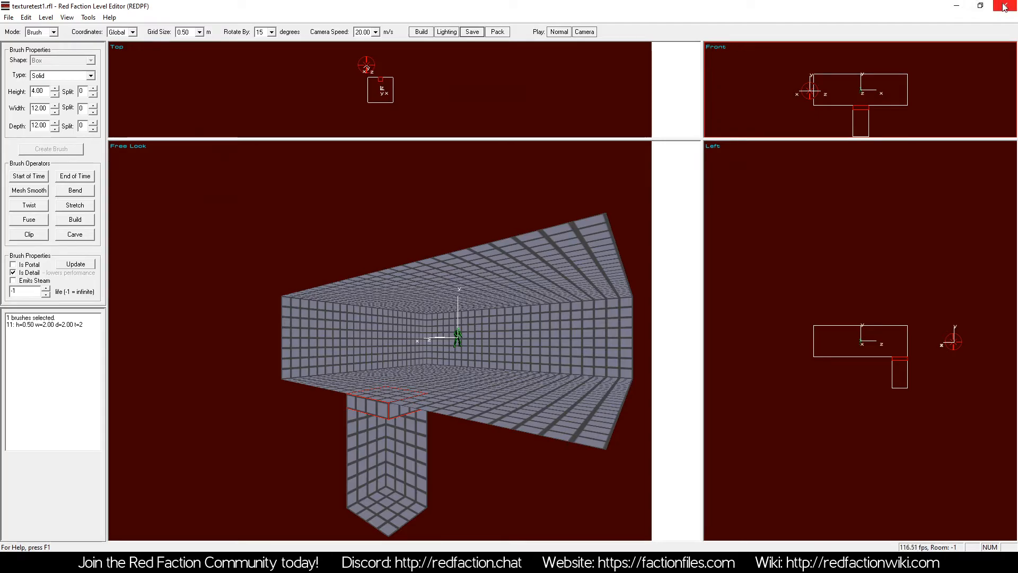
Restart the Red Faction Level Editor and reopen the texturetest1.rfl level
click(956, 6)
click(109, 562)
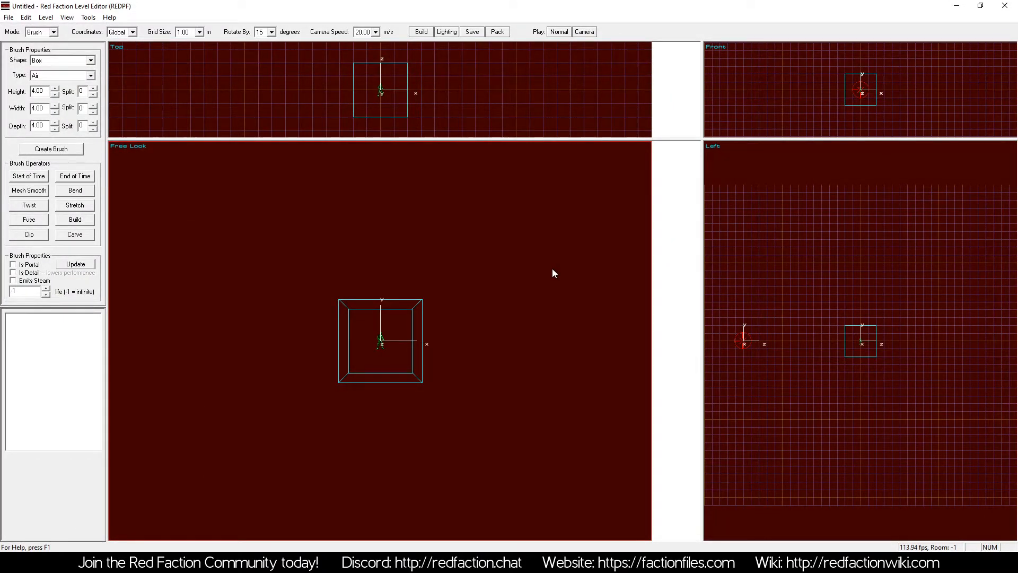
click(9, 20)
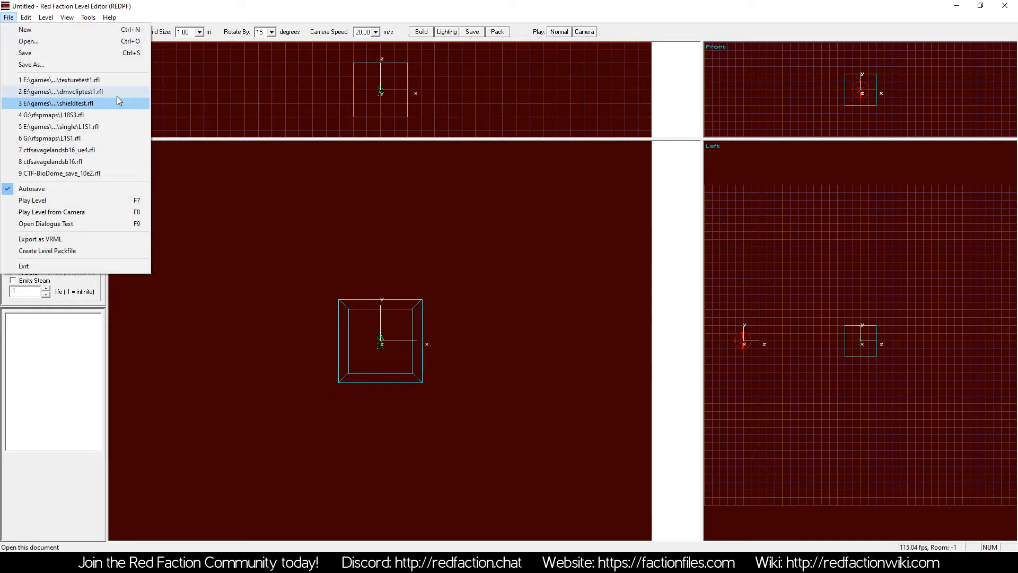
click(117, 97)
Switch to Texture mode and select the wall faces of the large room
click(54, 32)
click(41, 61)
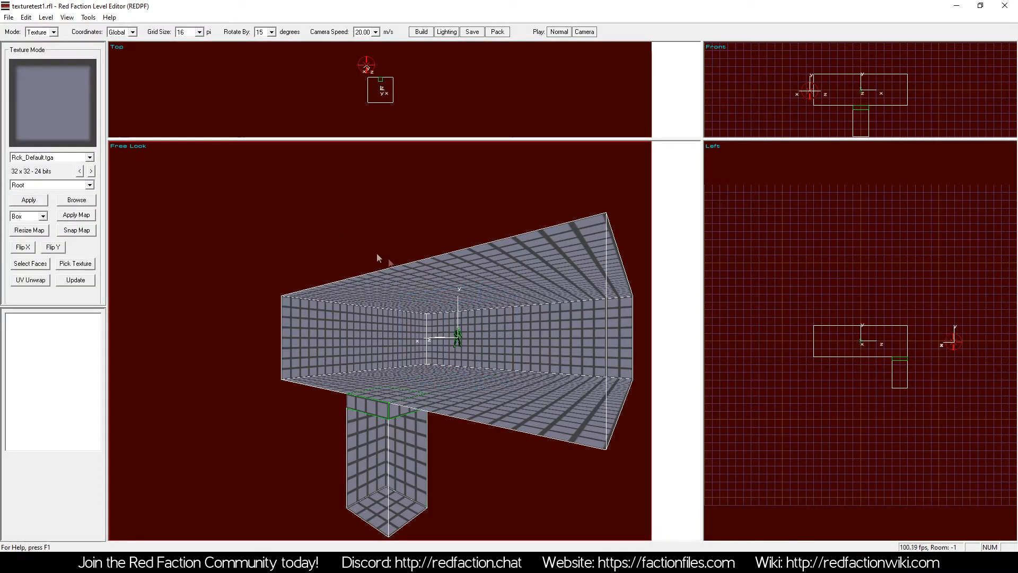
click(360, 324)
click(469, 336)
key(a)
key(KP_4)
Apply the cem_gbrtestwall5.tga texture from the Custom folder to the selected walls with a Box map
click(76, 199)
click(381, 229)
scroll(367, 281, up, 5)
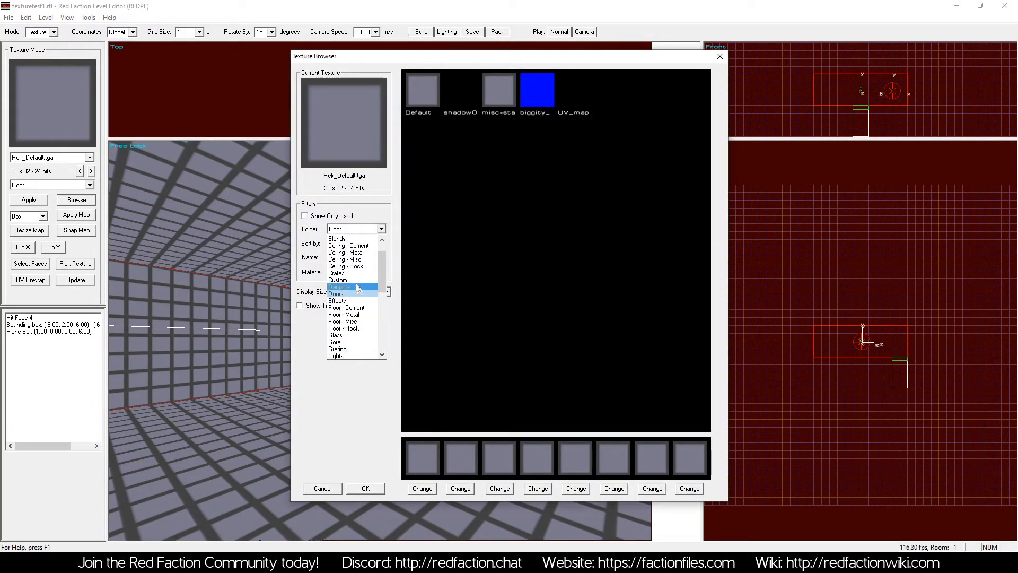
click(353, 276)
click(423, 87)
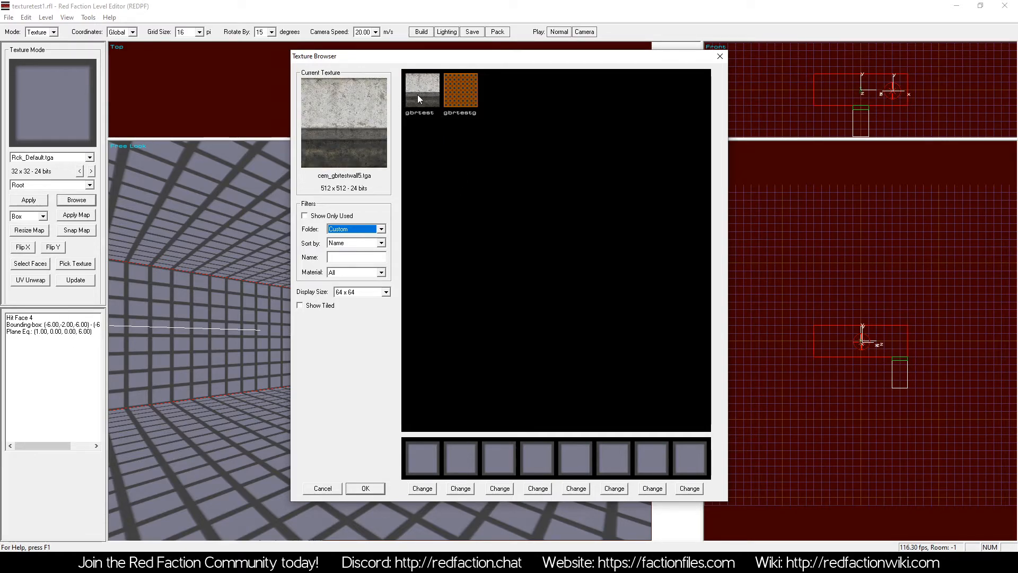
double_click(418, 94)
click(29, 200)
click(86, 217)
Scale and shift the walls' UVs upward in UV Unwrap so the plaster sits above the dark trim, and apply the result
key(z)
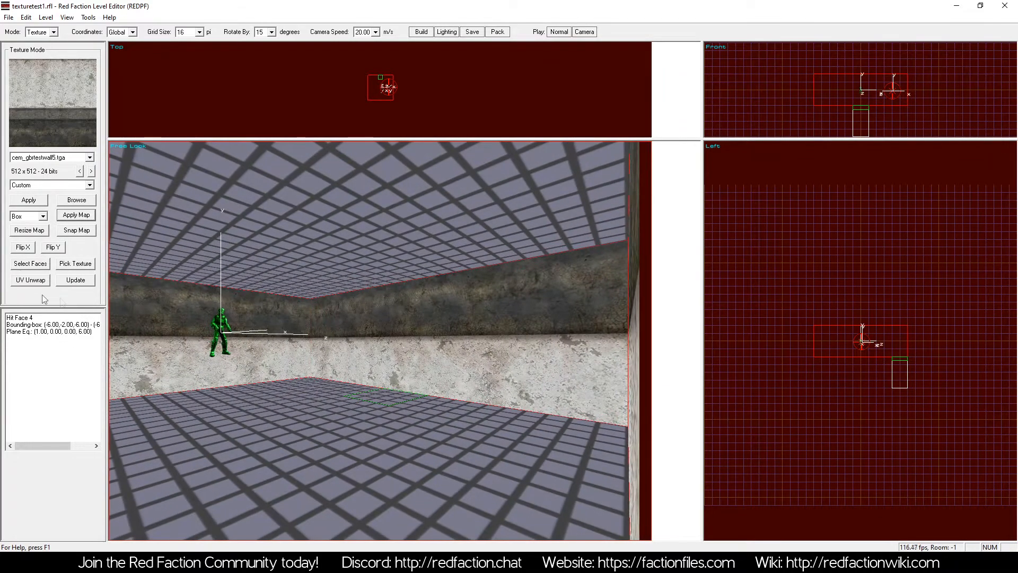
click(31, 280)
key(s+Up)
key(m+Up)
key(m+Up)
key(m+Up)
key(m+Up)
key(m+Up)
key(m+Up)
key(m+Up)
key(m+Up)
key(m+Up)
key(m+Up)
key(m+Up)
key(m+Up)
key(m+Up)
key(m+Up)
key(m+Up)
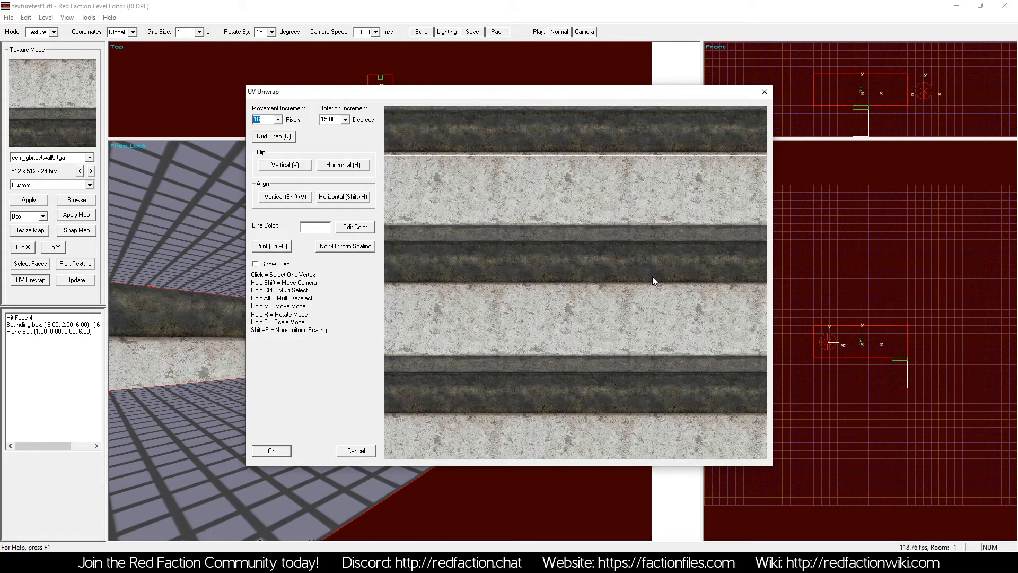
key(m+Up)
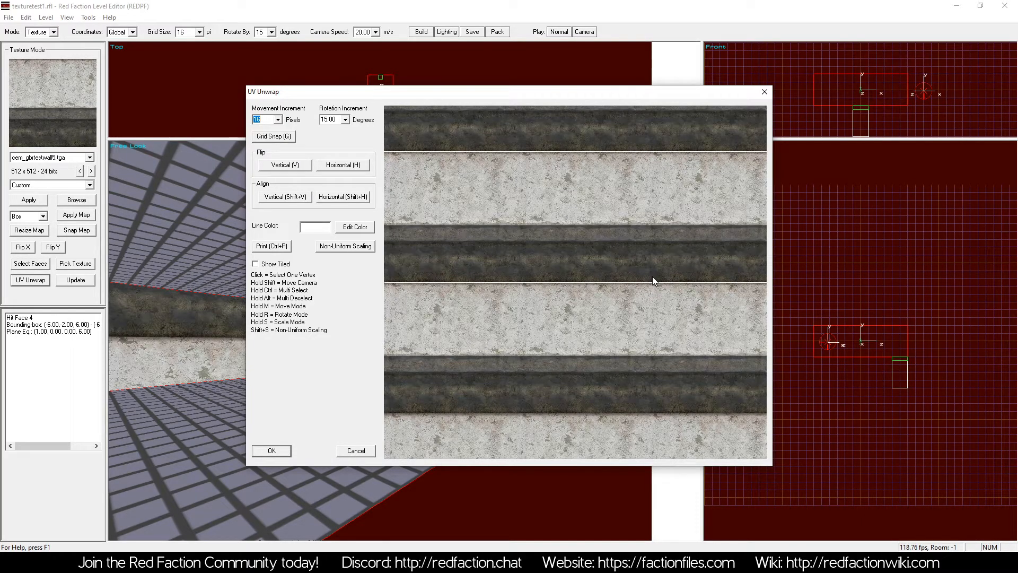
click(272, 449)
click(28, 200)
Examine the alignment of the plaster texture on all walls around the room
key(KP_3)
key(KP_4)
key(a)
key(KP_6)
key(z)
key(a)
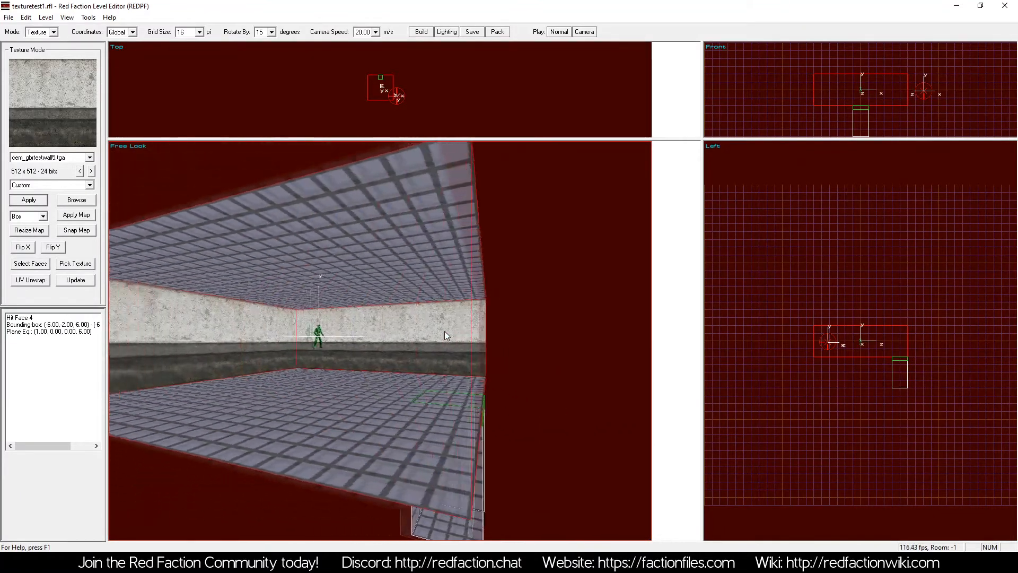
key(KP_4)
key(a)
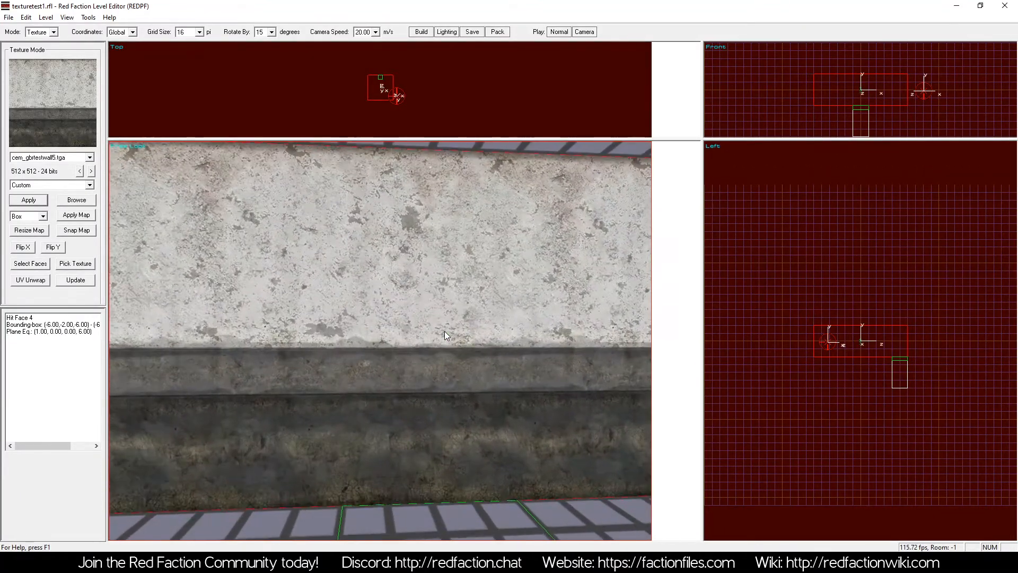
key(KP_6)
key(z)
key(KP_6)
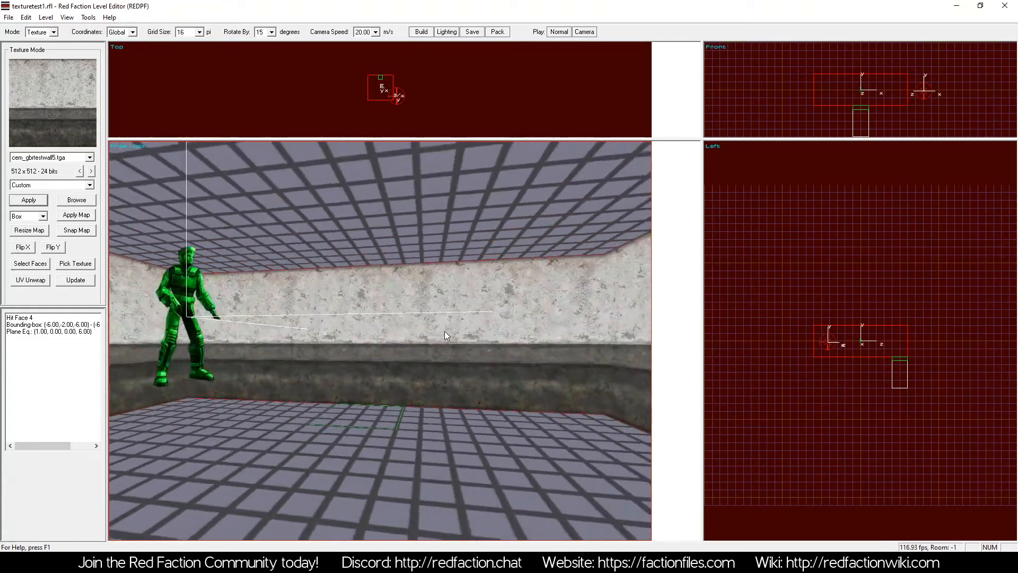
Apply the mtl_gbrtestgrate5.tga texture to the top face of the grate brush with a Box map
click(361, 420)
key(a)
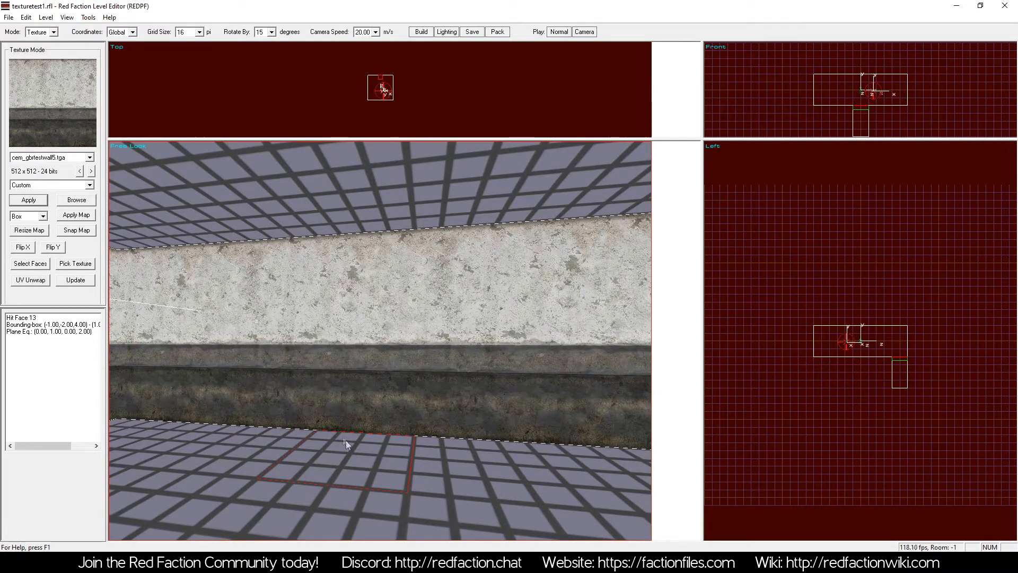
click(79, 200)
double_click(460, 91)
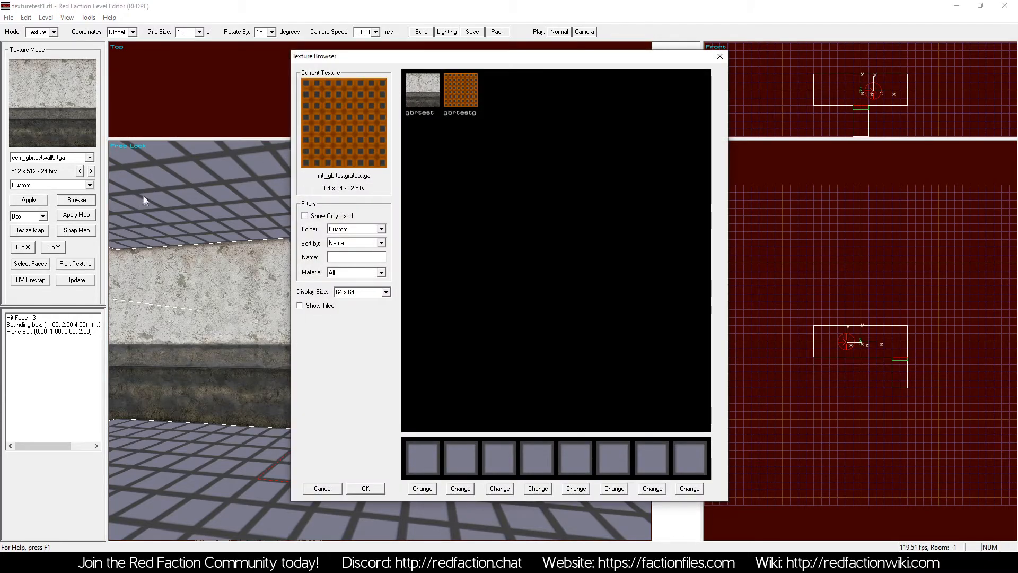
click(29, 200)
click(76, 215)
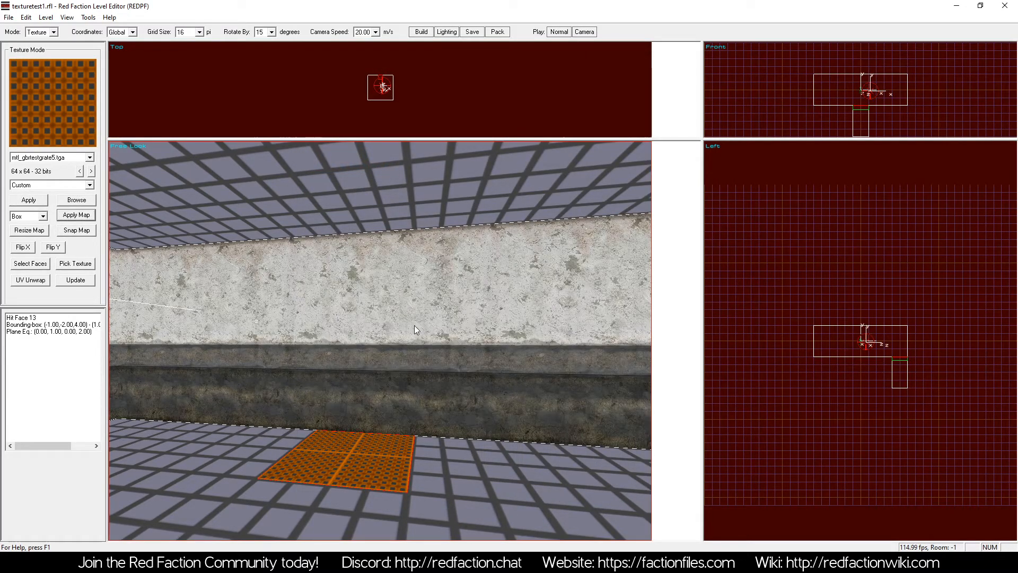
Return to Brush mode and build the level geometry with the textured grate
key(a)
key(KP_8)
key(z)
key(KP_8)
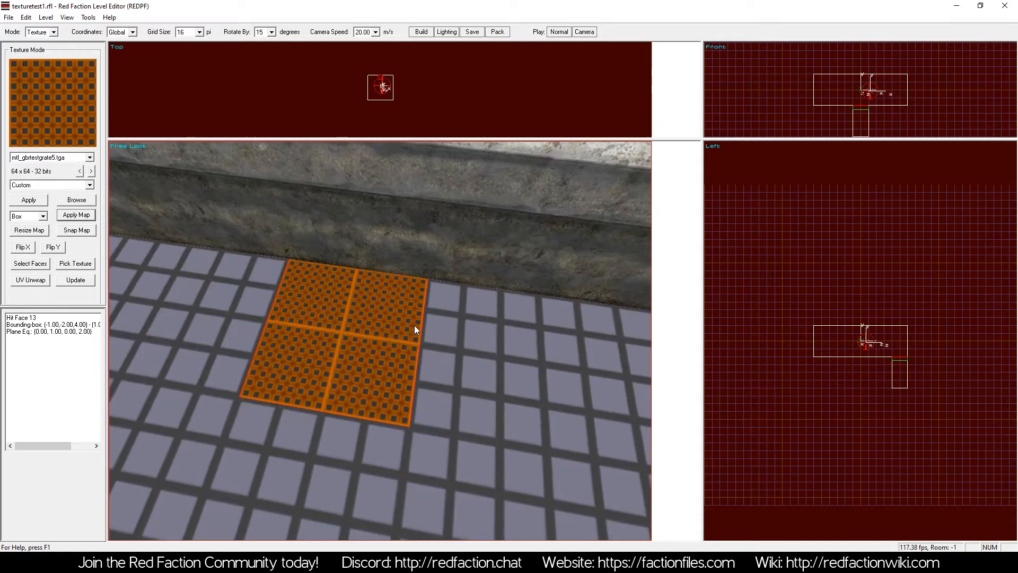
key(a)
click(53, 32)
click(38, 41)
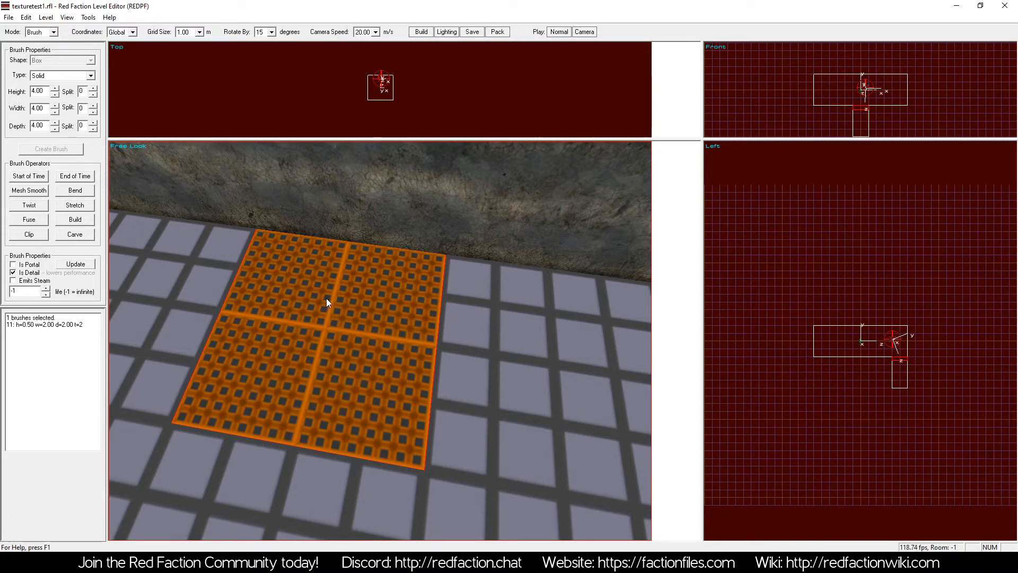
key(F7)
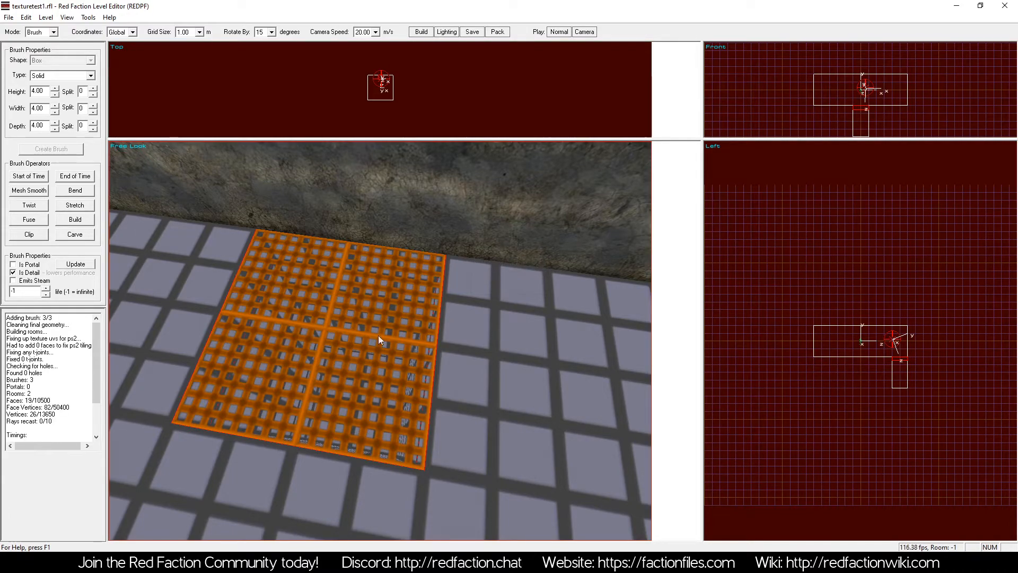
Examine the transparency of the grate's holes above the shaft from several angles
key(a)
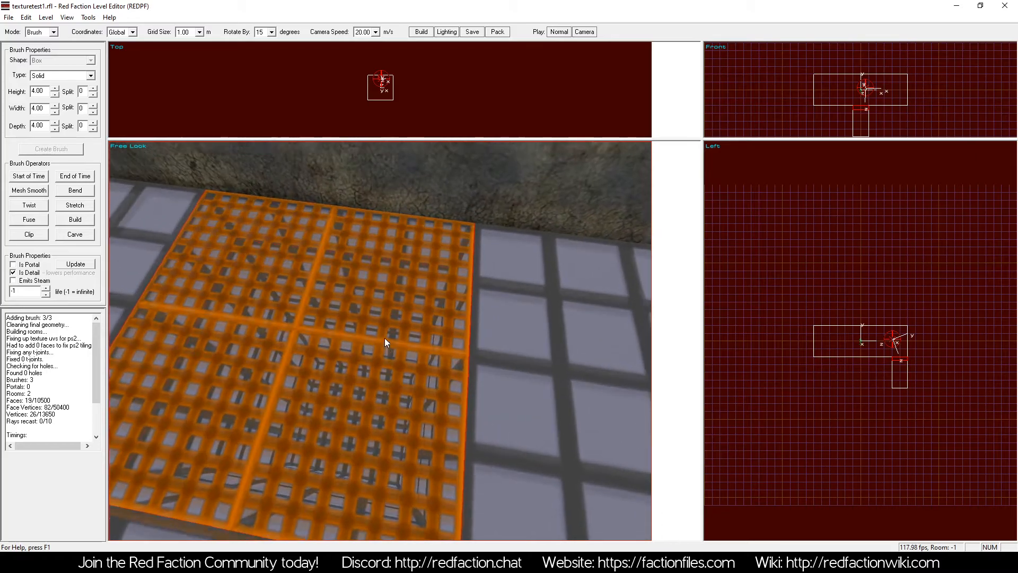
key(z)
key(a)
key(KP_1)
key(KP_3)
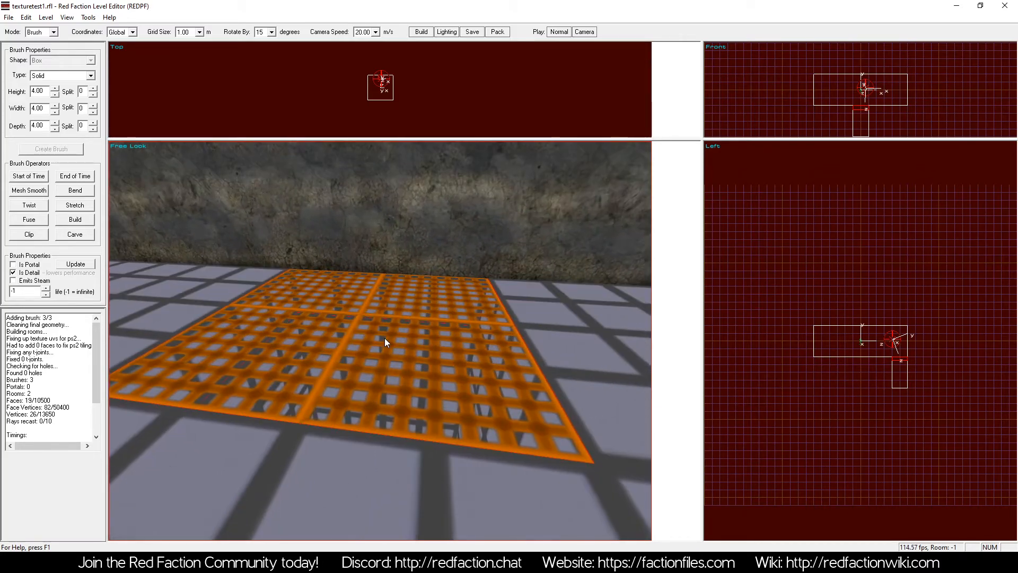
key(z)
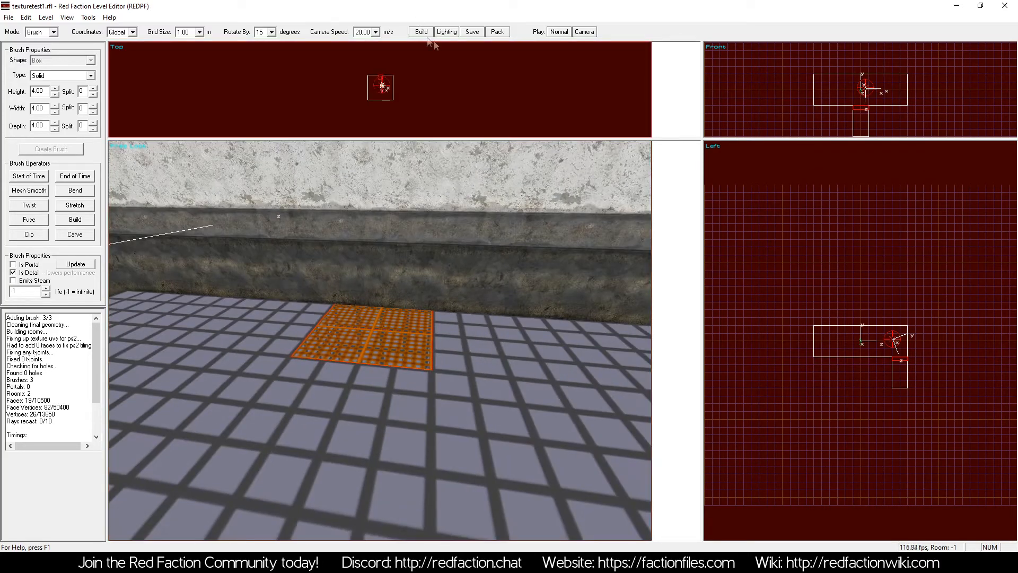
Package the level and its custom textures into a packfile, and open the level in Red Faction
click(497, 31)
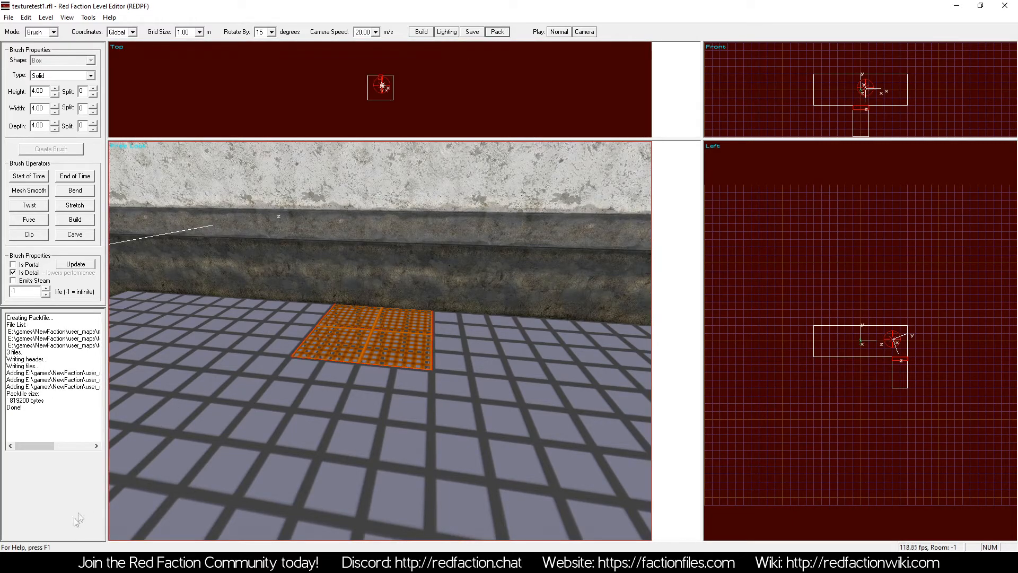
click(64, 562)
click(325, 178)
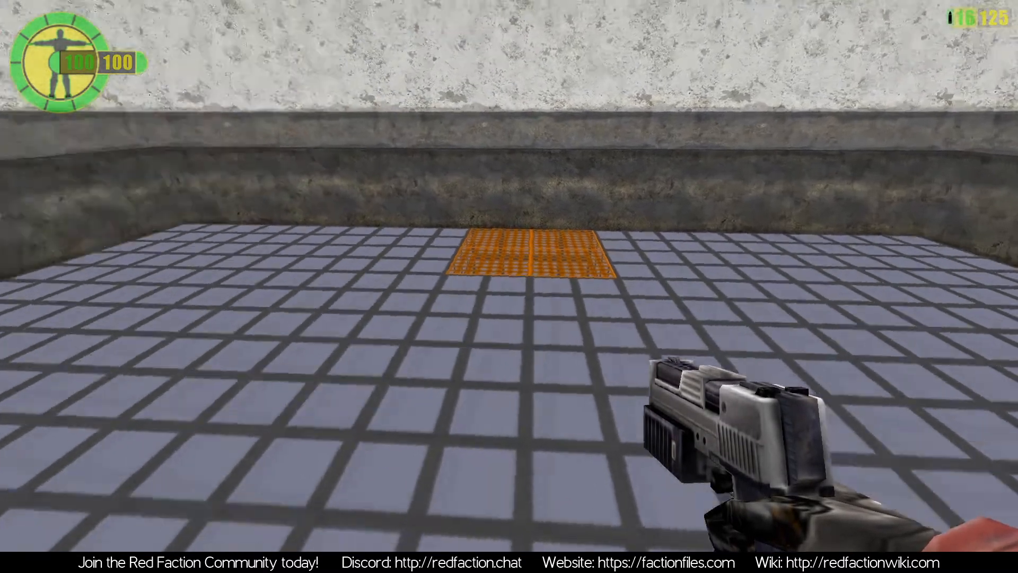
key(w)
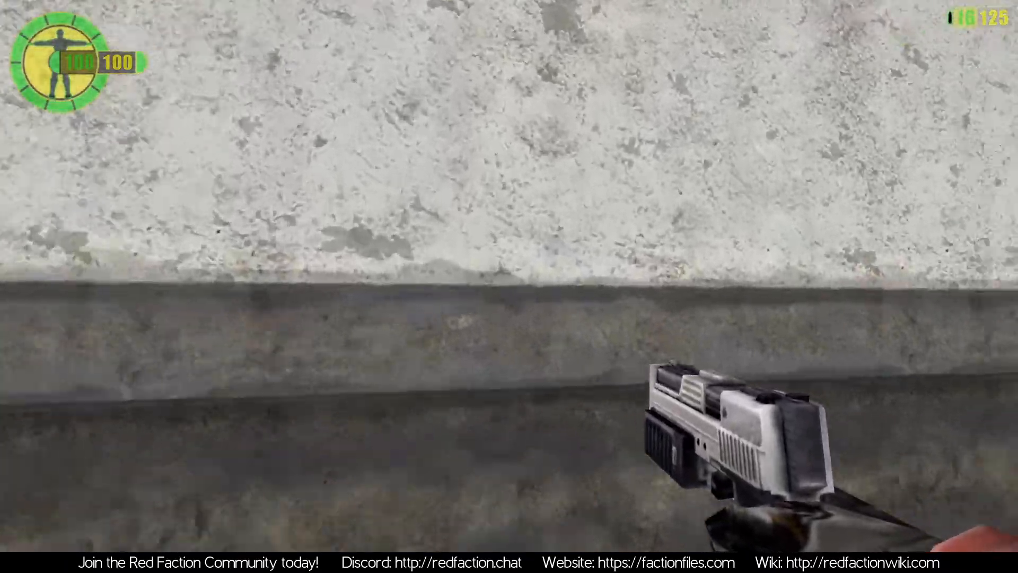
click(509, 287)
click(510, 287)
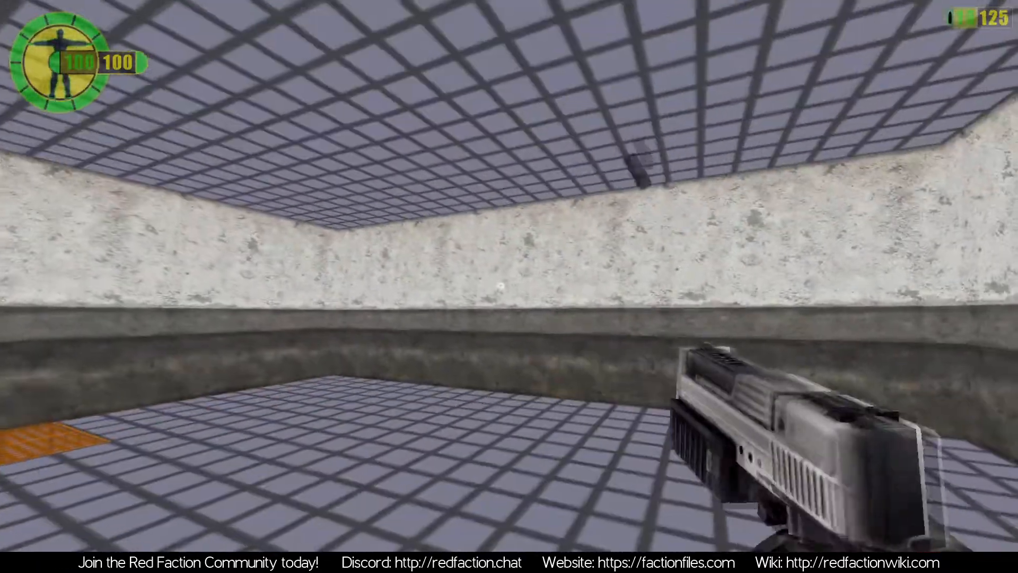
click(509, 286)
key(r)
key(w)
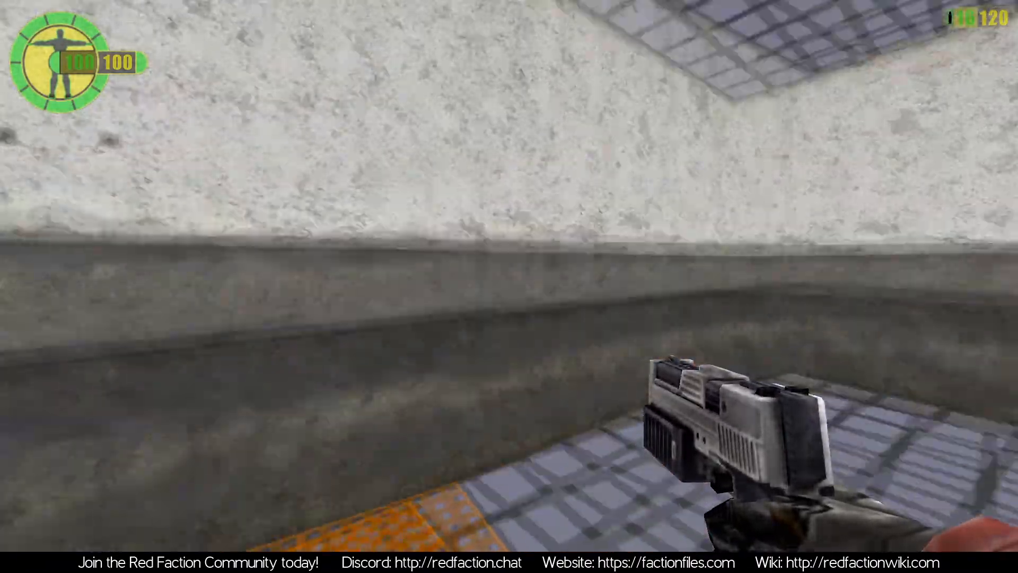
Fire several pistol shots at the custom-textured walls to check their bullet impact effects in game
click(509, 287)
click(509, 286)
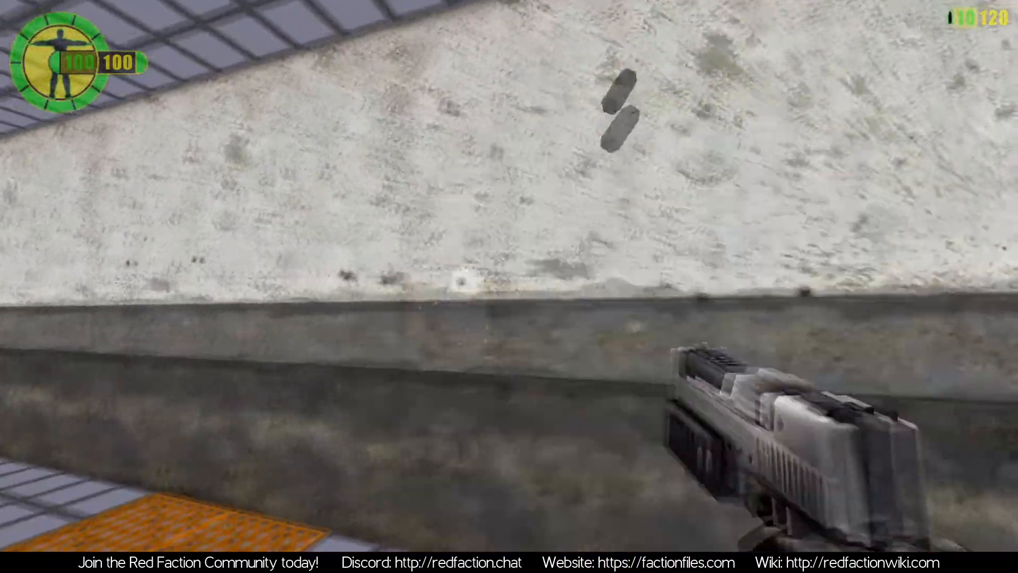
click(509, 286)
click(509, 286)
click(510, 287)
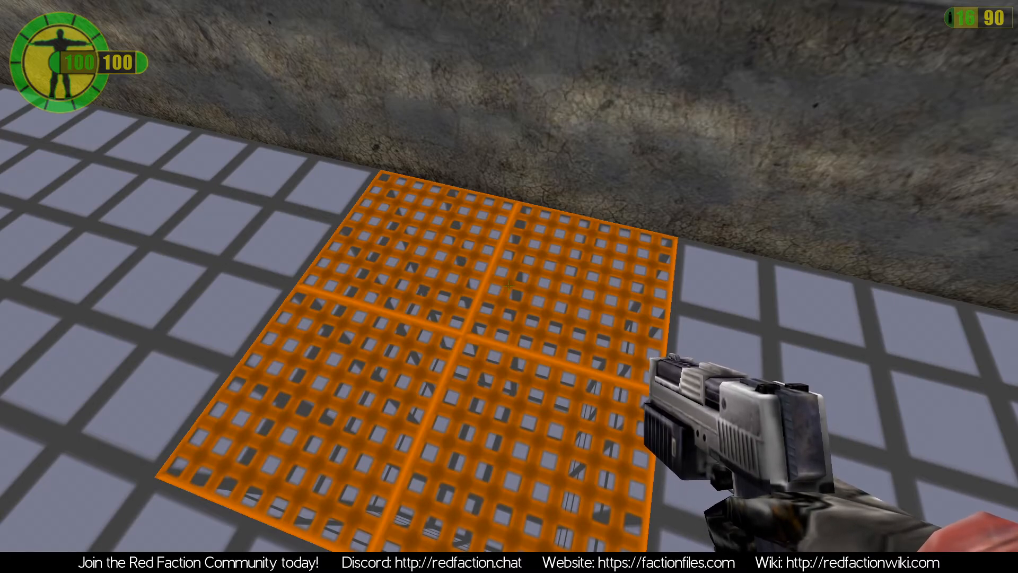
Walk around the orange floor grate and examine the transparency of its holes over the shaft from several angles in game
key(s)
key(w)
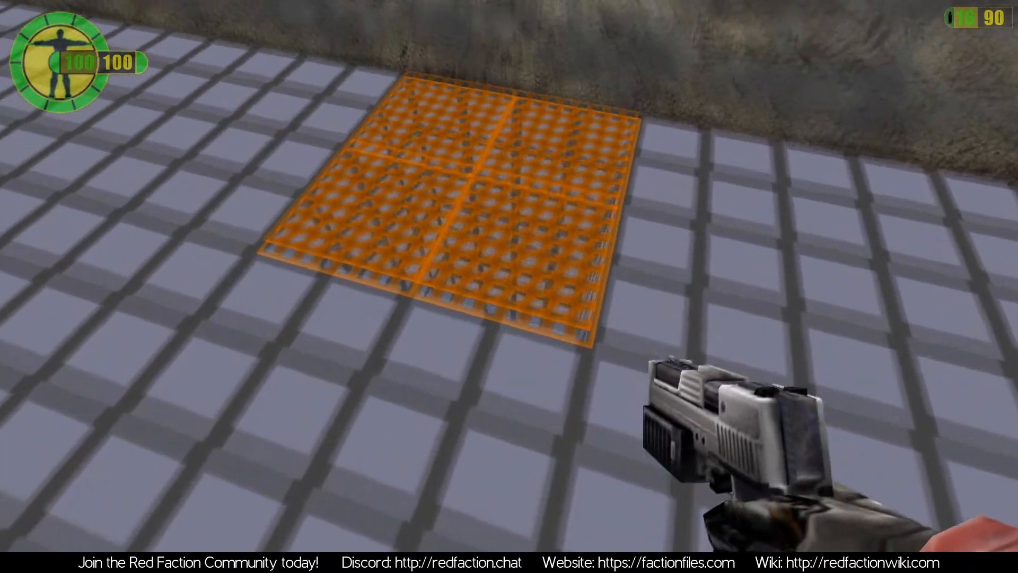
key(s)
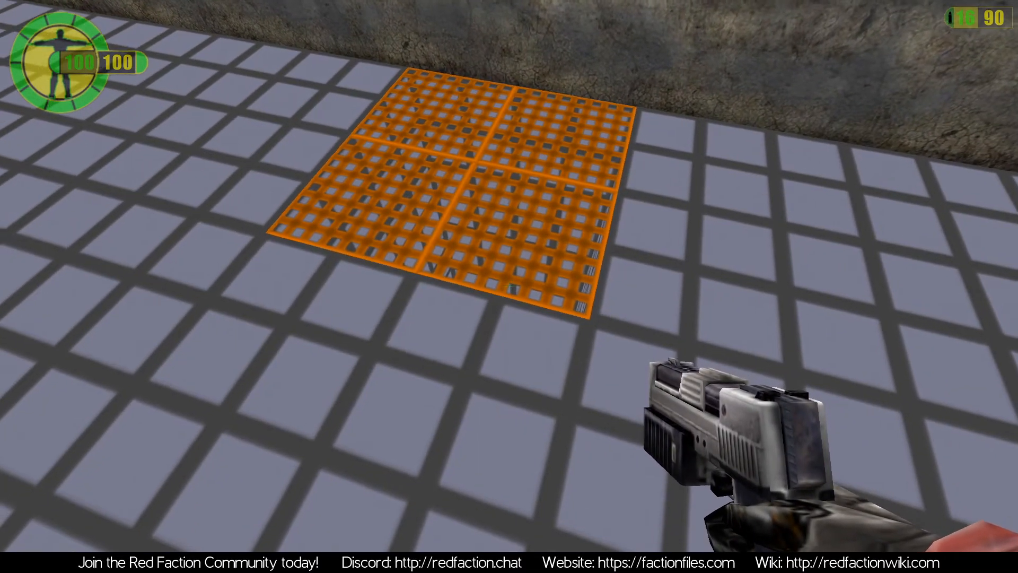
key(d)
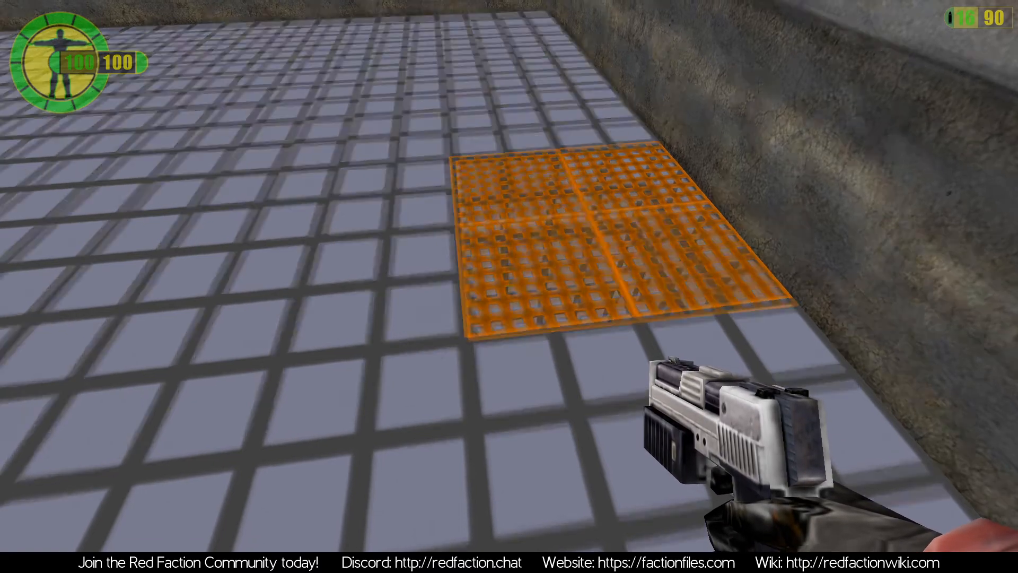
key(d)
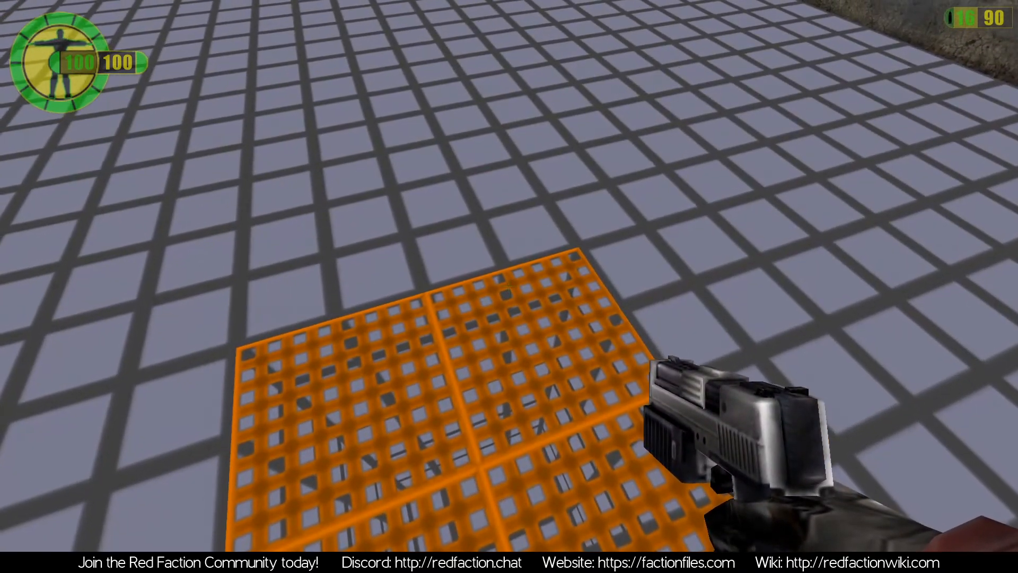
key(d)
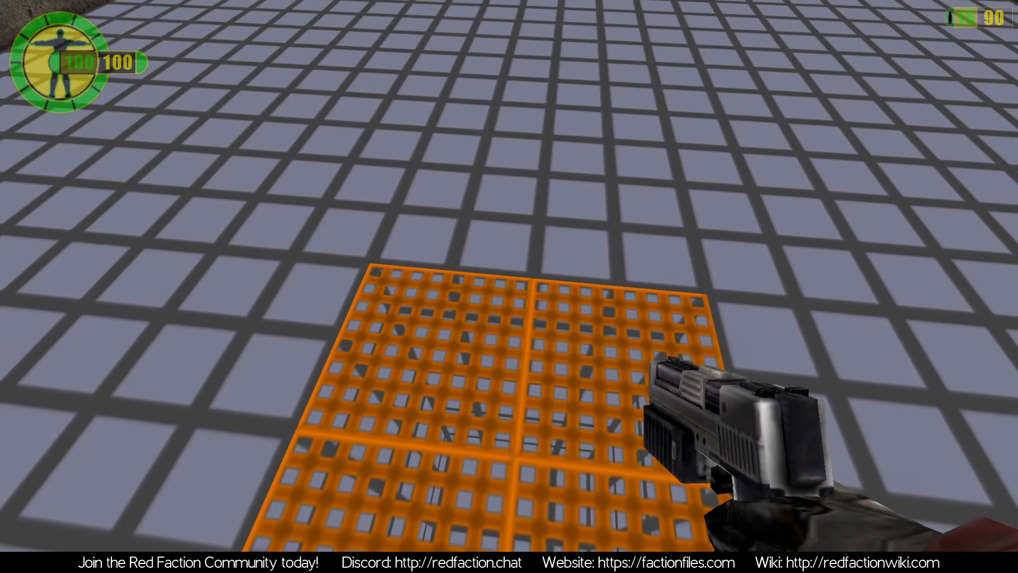
key(d)
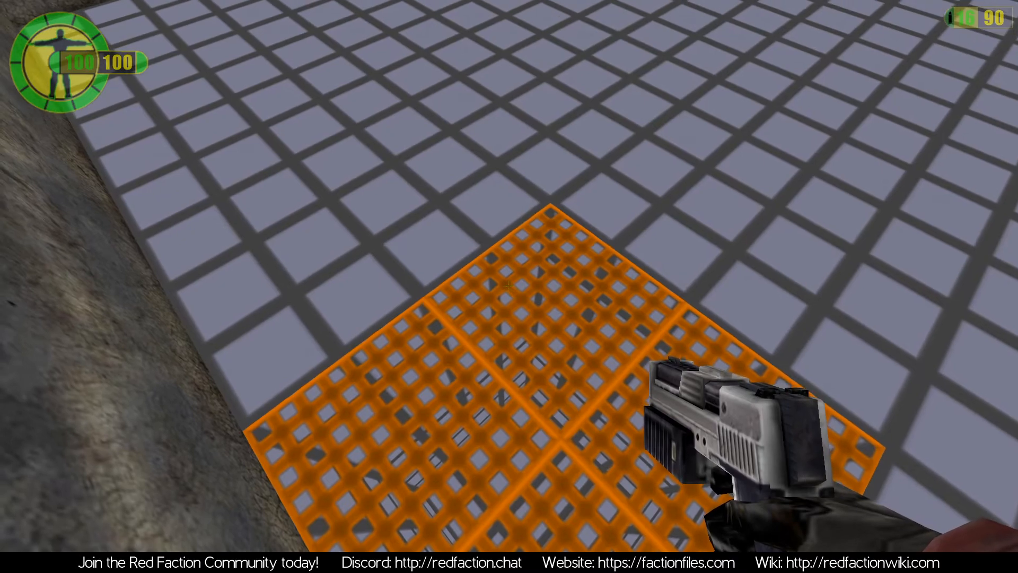
key(d)
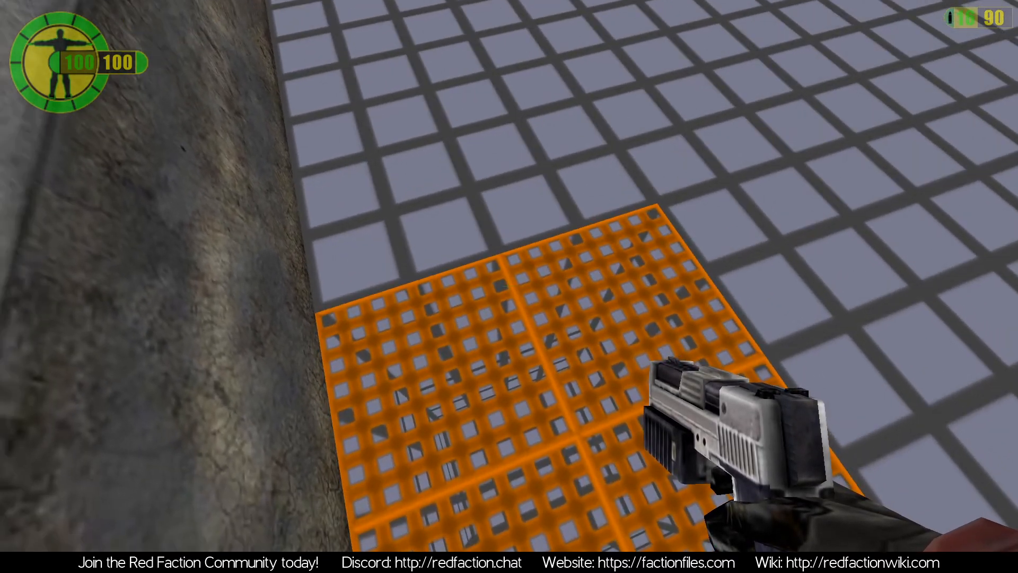
key(a)
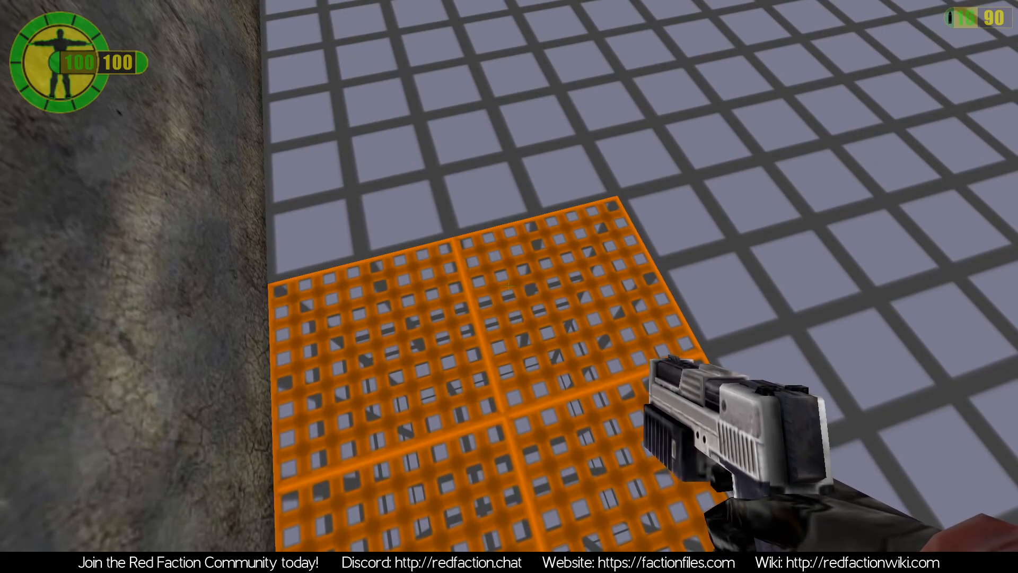
key(s)
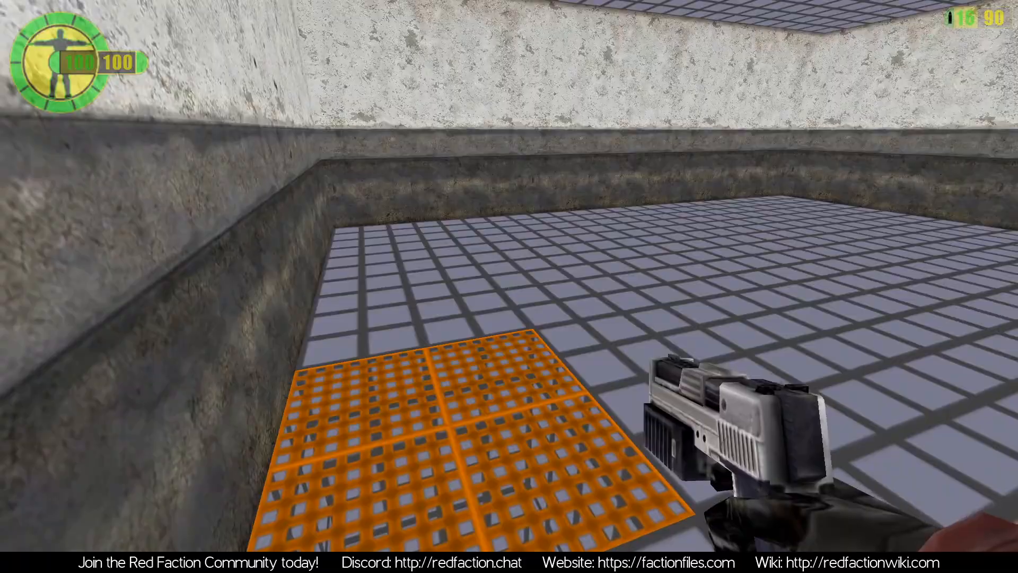